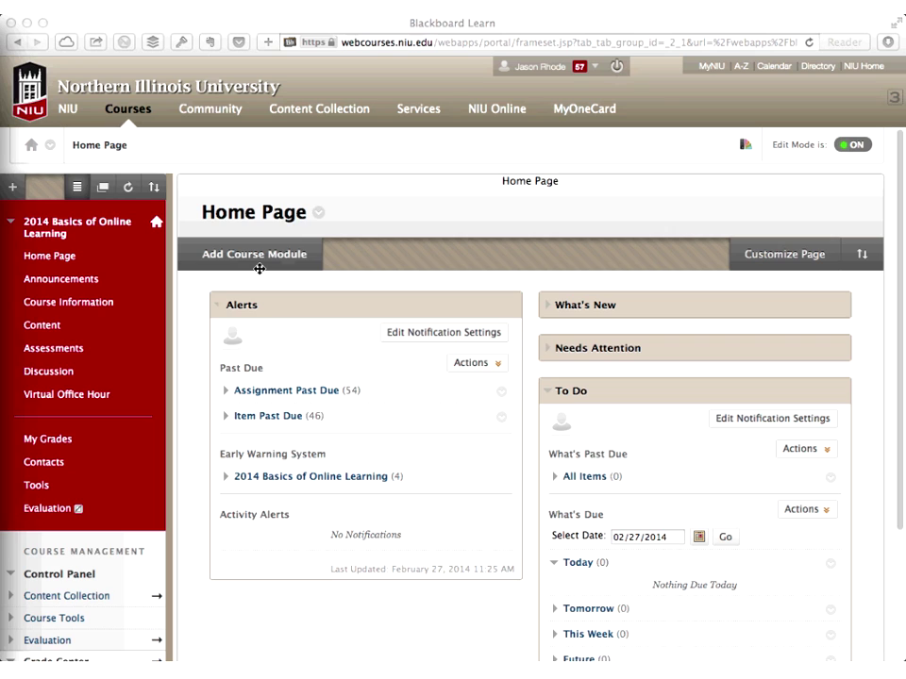
Collapse the course menu and Grade Center sections so the Course Tools list is visible
{"action": "left_click", "coordinate": [52, 240]}
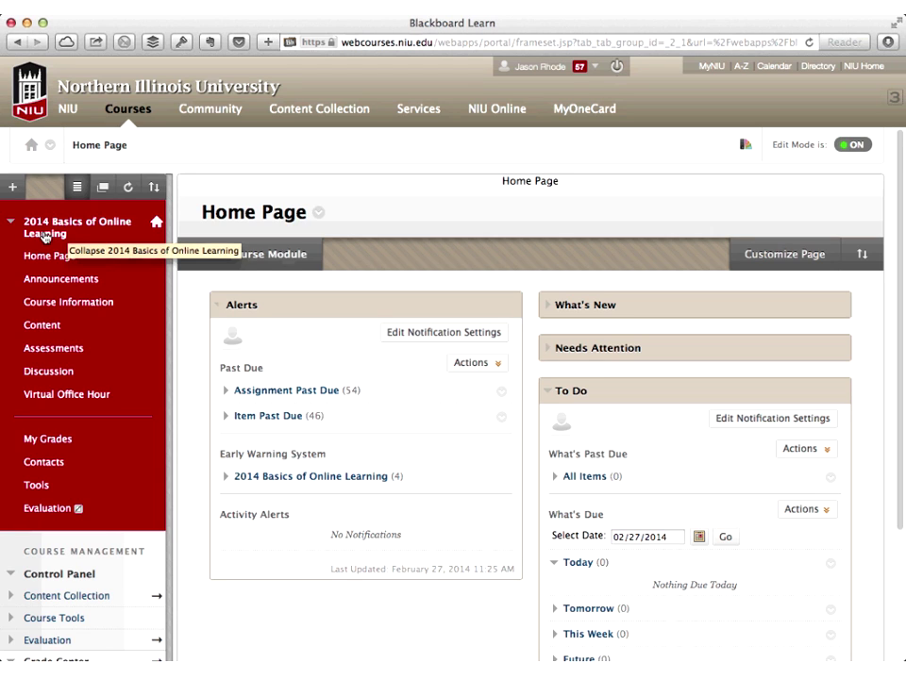
{"action": "left_click", "coordinate": [44, 236]}
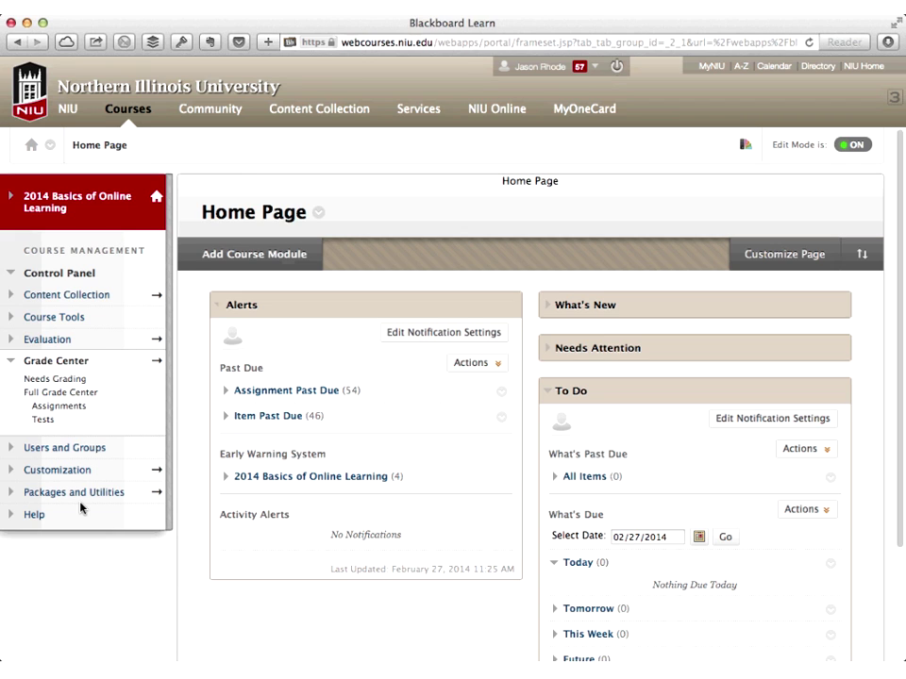
{"action": "left_click", "coordinate": [57, 320]}
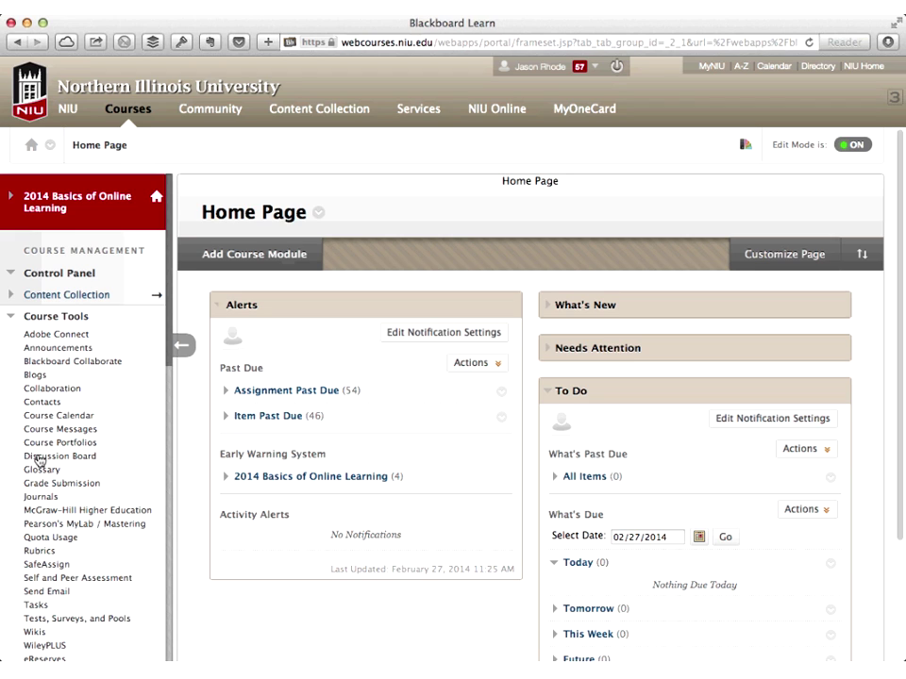
Scroll down Course Tools to Rubrics, showing the Blogs, Discussion Boards, Event Proposal and Writing Assignments rubrics
{"action": "scroll", "coordinate": [40, 446], "scroll_direction": "down", "scroll_amount": 3}
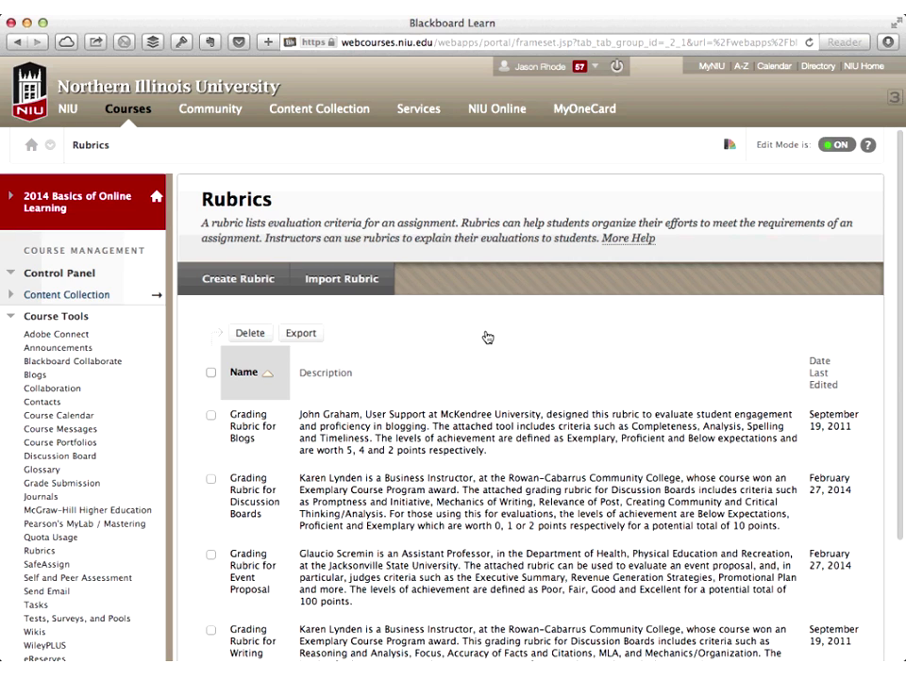
{"action": "scroll", "coordinate": [487, 337], "scroll_direction": "down", "scroll_amount": 2}
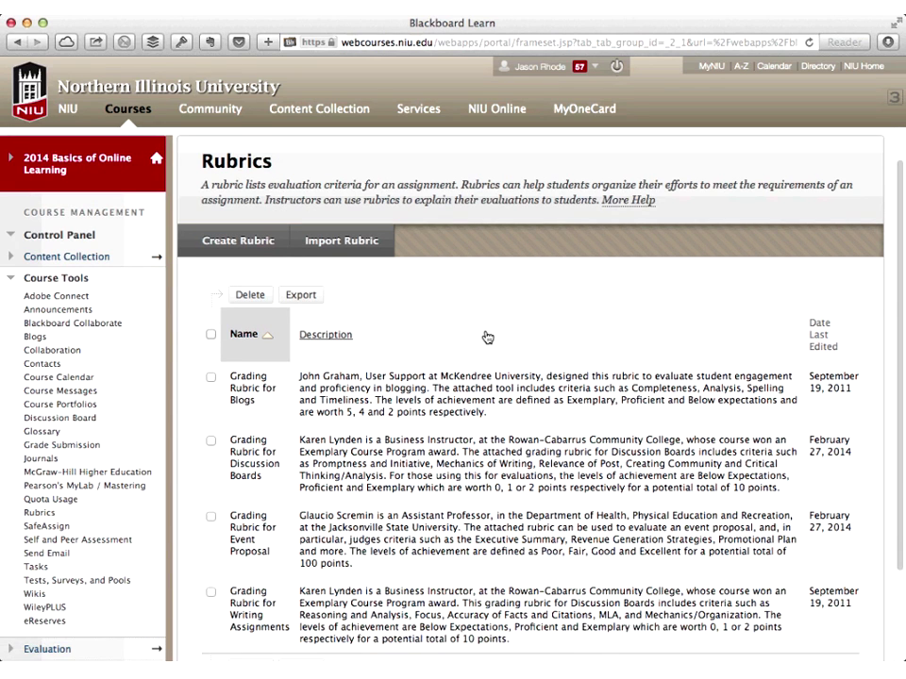
Load the blackboard.com Sharing Rubrics page in a new browser tab
{"action": "key", "text": "super+t"}
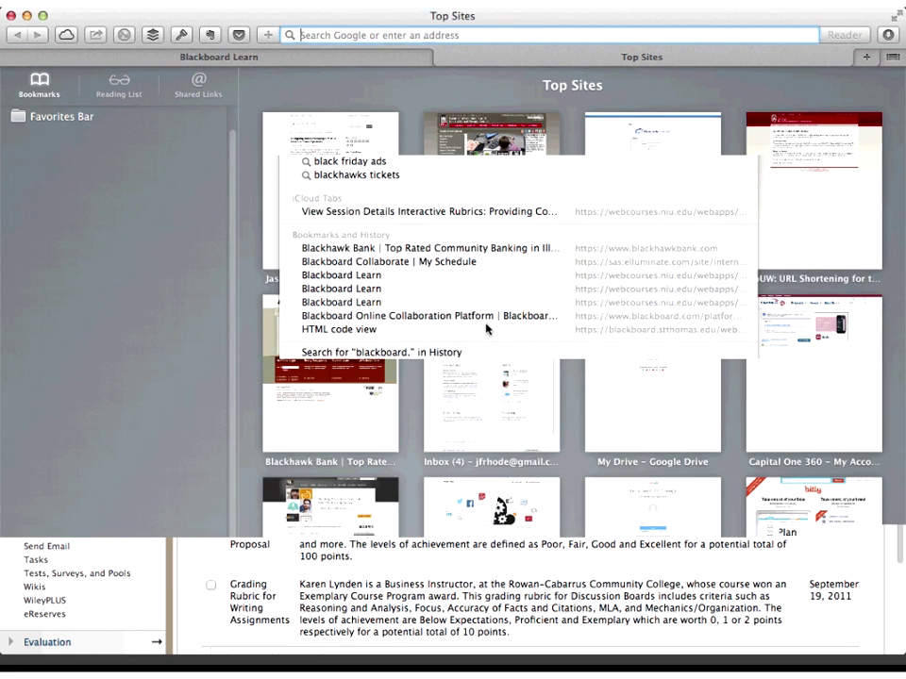
{"action": "type", "text": "www.blackboard.com/Platforms/Learn/Products/Blackboard-Learn/Features/Sharing-Rubrics.aspx"}
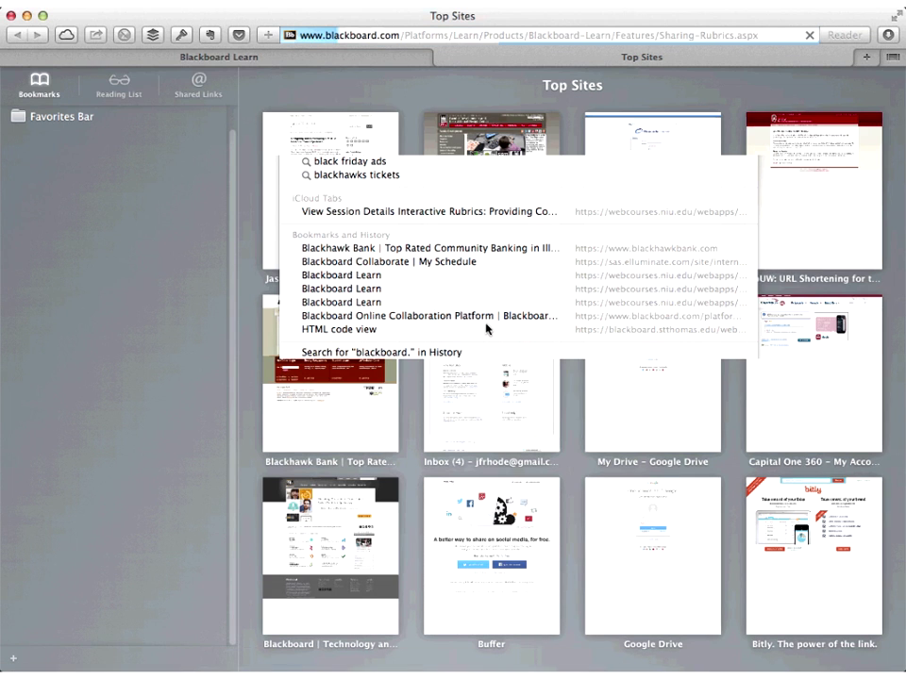
{"action": "key", "text": "Return"}
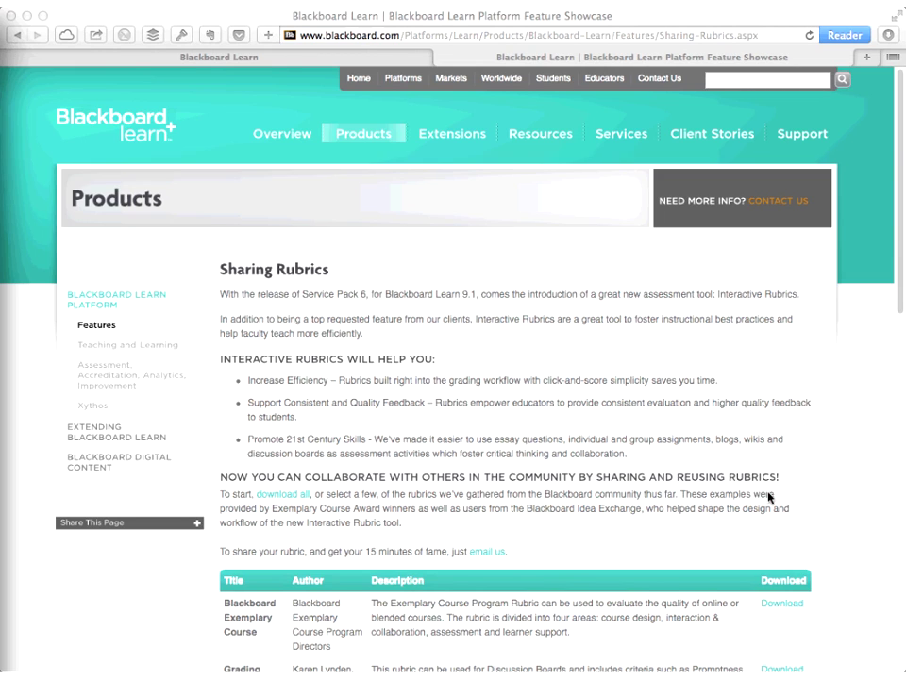
Download the Grading Rubric for Discussion Boards from the community rubrics table
{"action": "scroll", "coordinate": [769, 497], "scroll_direction": "down", "scroll_amount": 5}
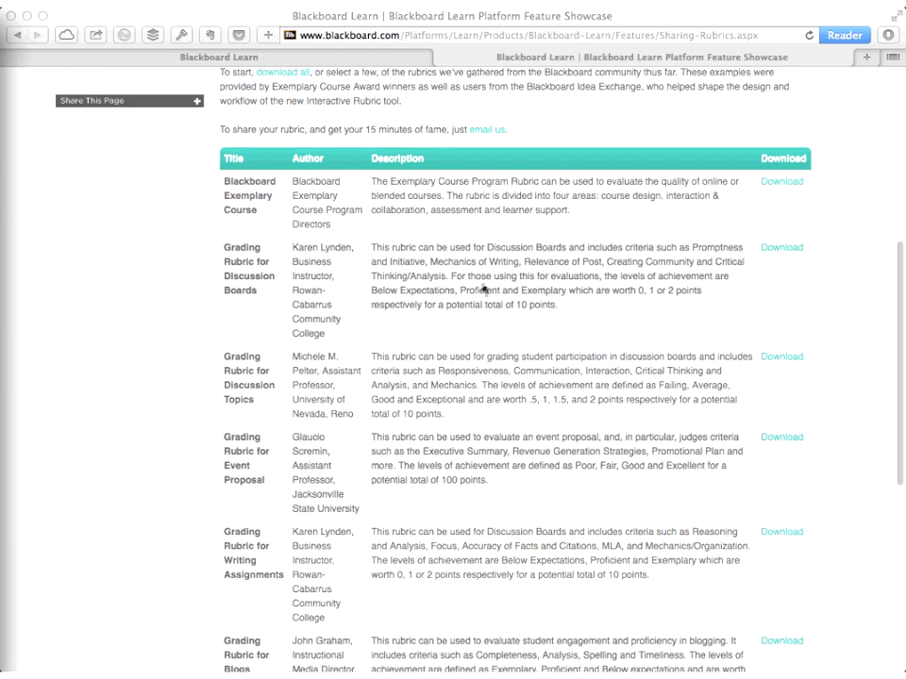
{"action": "left_click", "coordinate": [786, 257]}
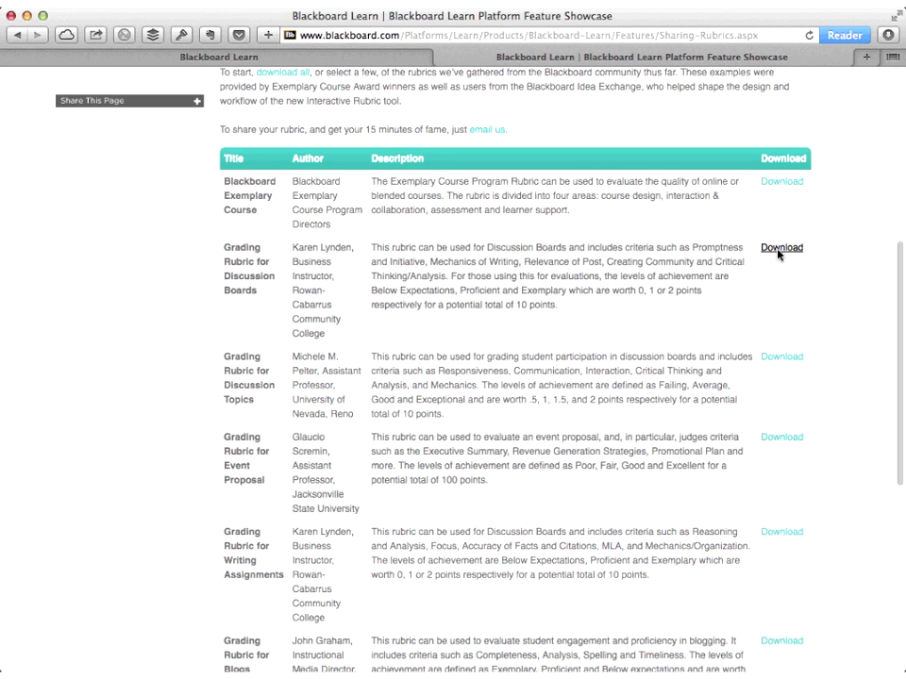
{"action": "scroll", "coordinate": [777, 253], "scroll_direction": "down", "scroll_amount": 2}
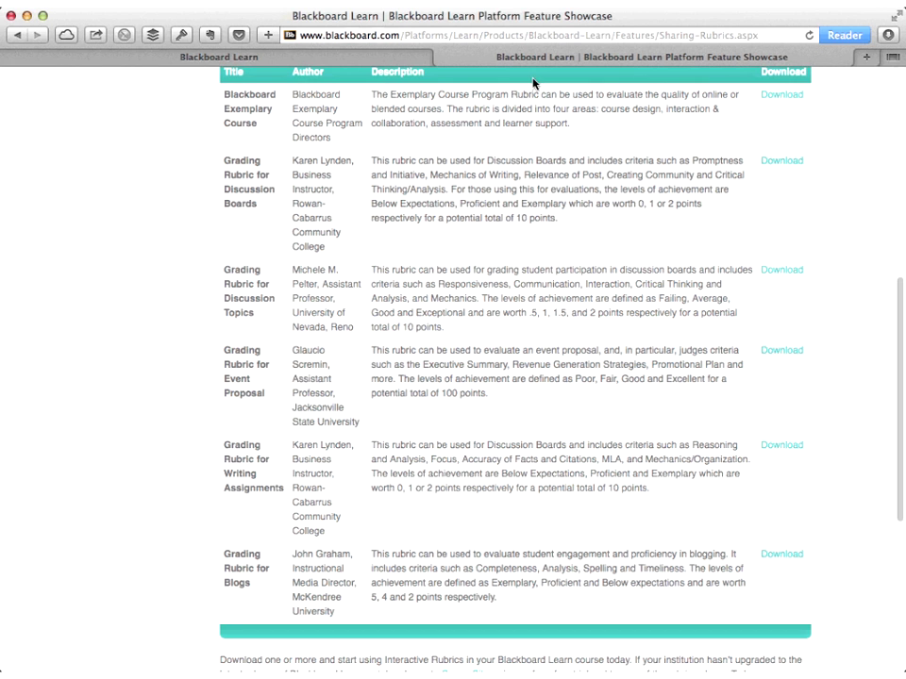
Close the showcase tab and open the options menu for Grading Rubric for Discussion Boards
{"action": "left_click", "coordinate": [443, 59]}
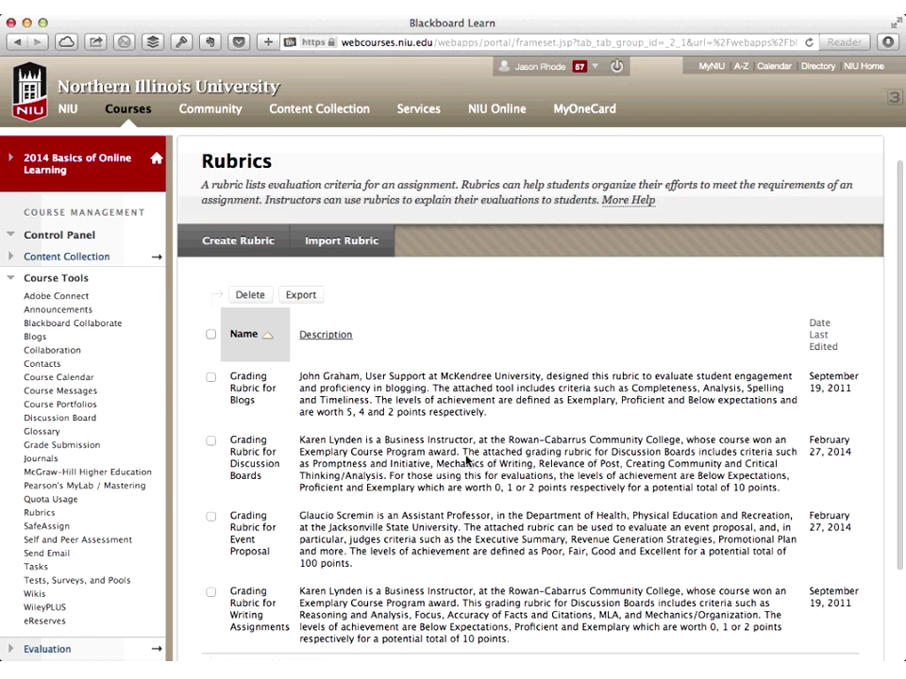
{"action": "scroll", "coordinate": [380, 548], "scroll_direction": "down", "scroll_amount": 2}
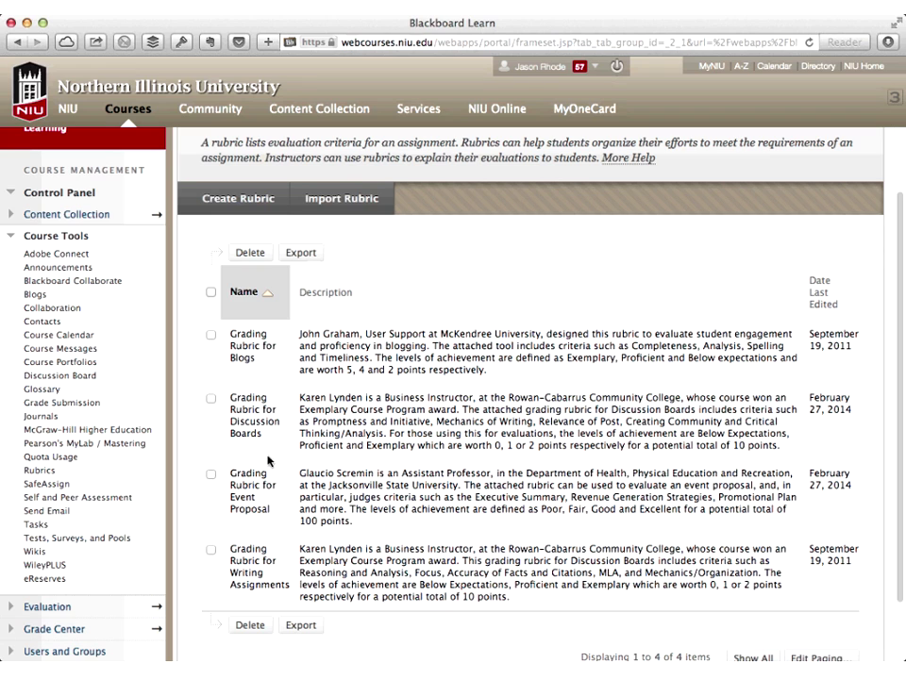
{"action": "mouse_move", "coordinate": [271, 441]}
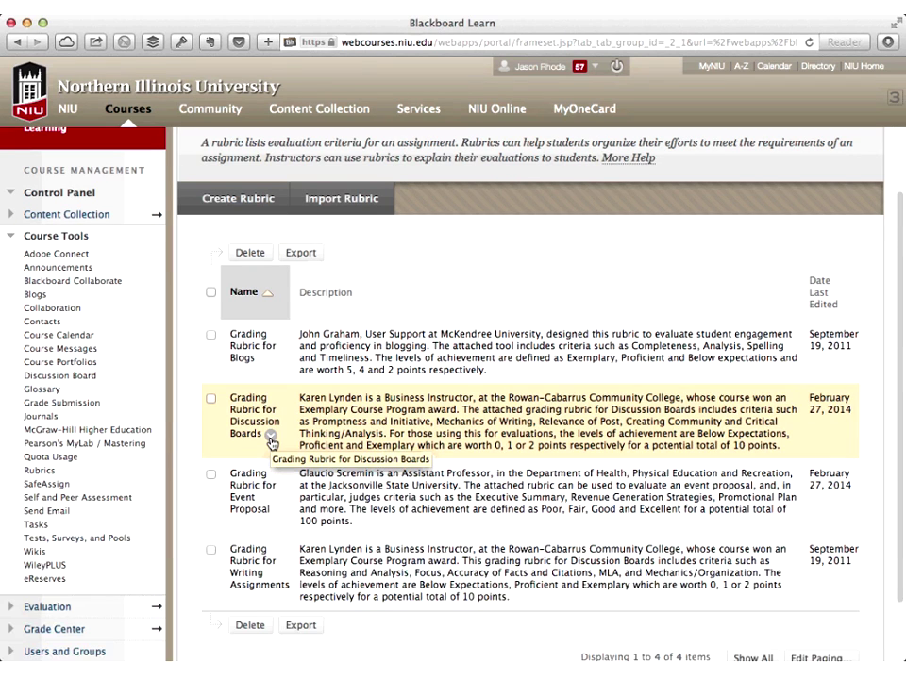
{"action": "left_click", "coordinate": [271, 440]}
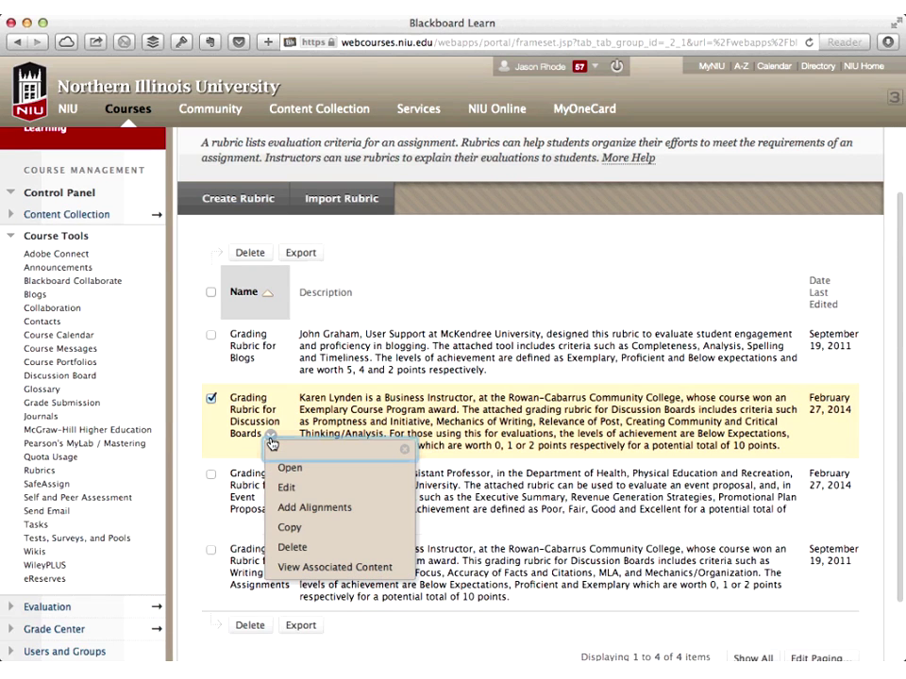
Edit the Discussion Boards rubric, hiding the course menu and scrolling to Rubric Detail
{"action": "left_click", "coordinate": [286, 489]}
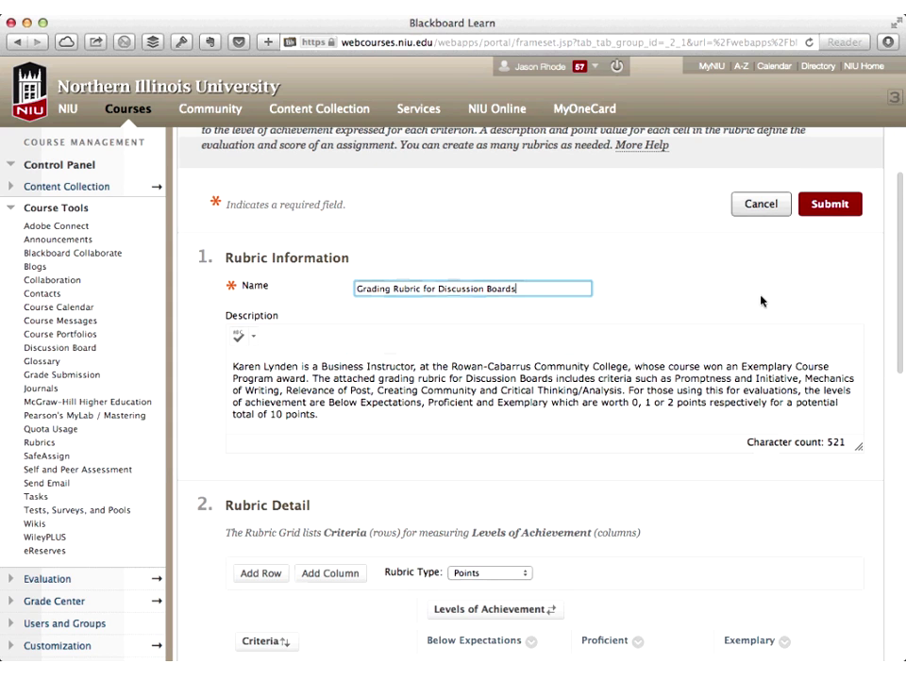
{"action": "key", "text": "Tab"}
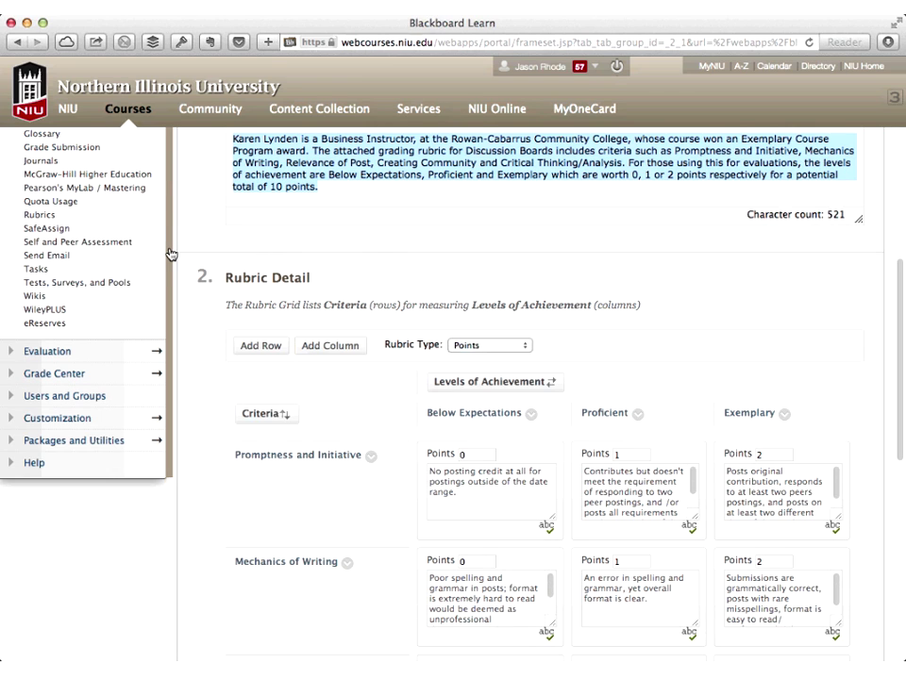
{"action": "scroll", "coordinate": [170, 253], "scroll_direction": "up", "scroll_amount": 3}
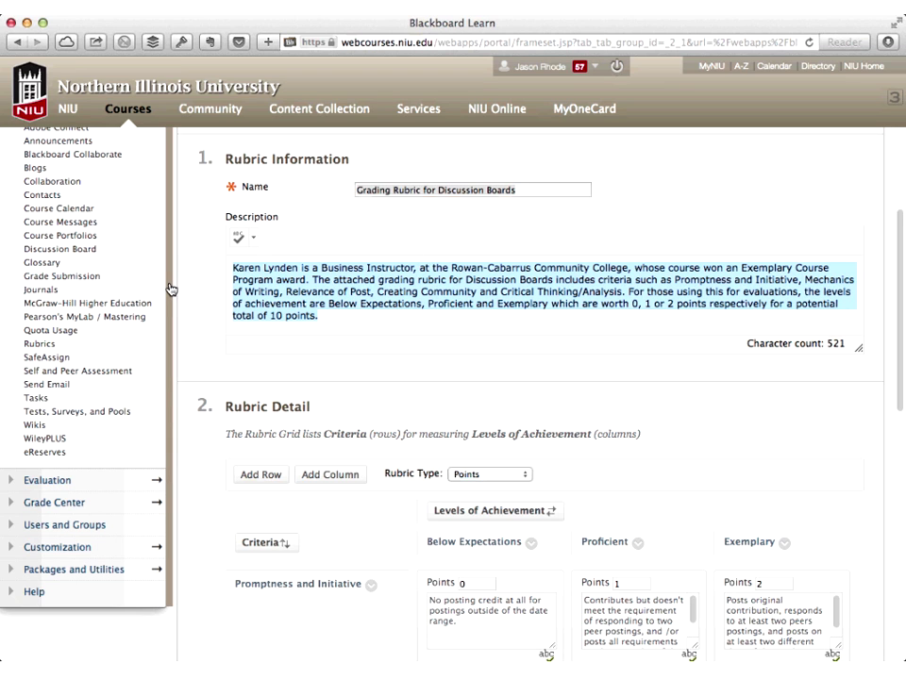
{"action": "left_click", "coordinate": [171, 289]}
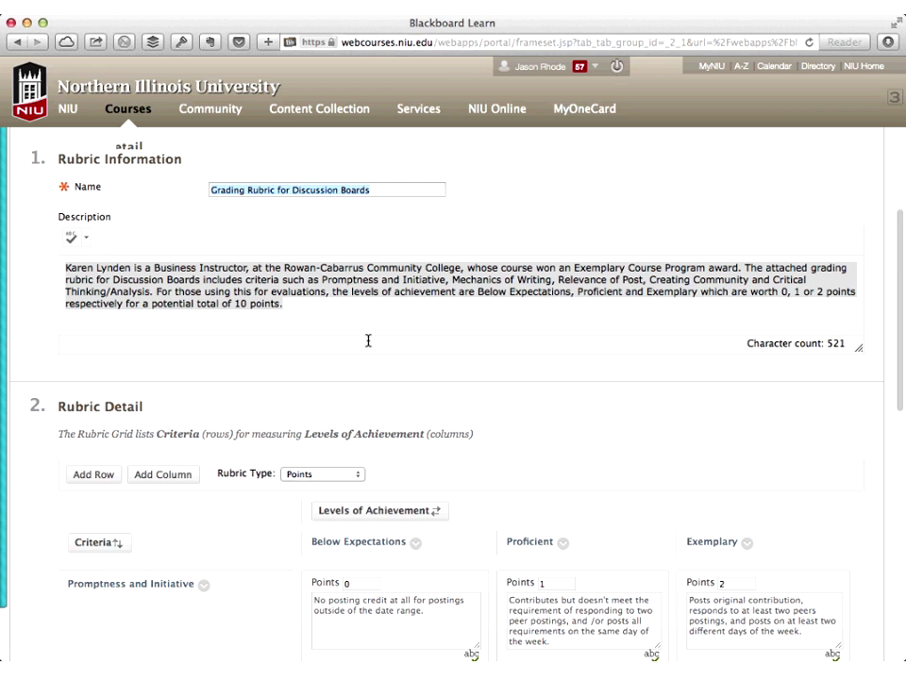
{"action": "scroll", "coordinate": [368, 339], "scroll_direction": "down", "scroll_amount": 5}
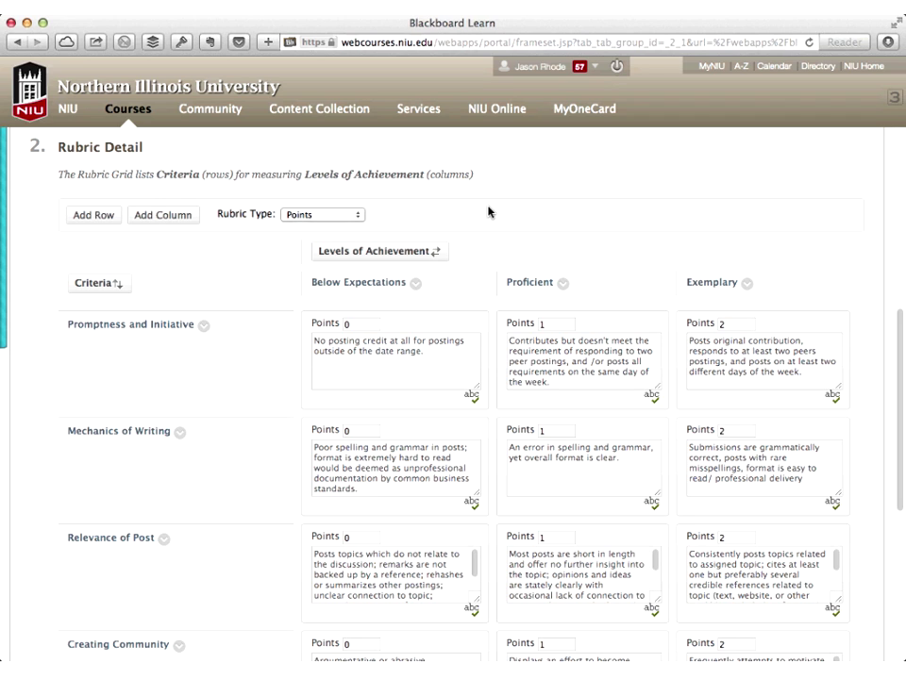
{"action": "left_click", "coordinate": [329, 215]}
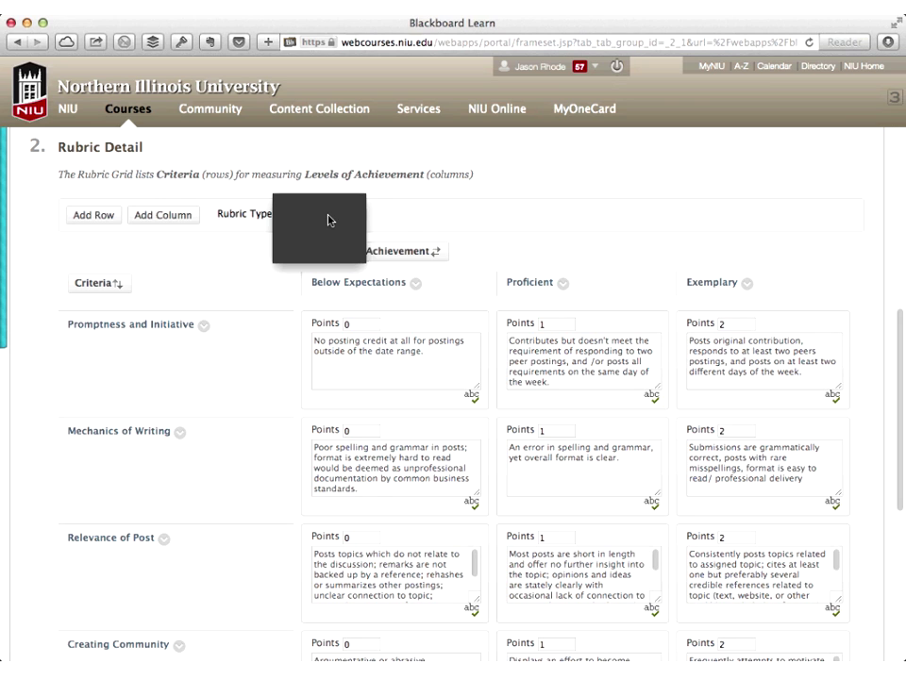
{"action": "left_click", "coordinate": [395, 216]}
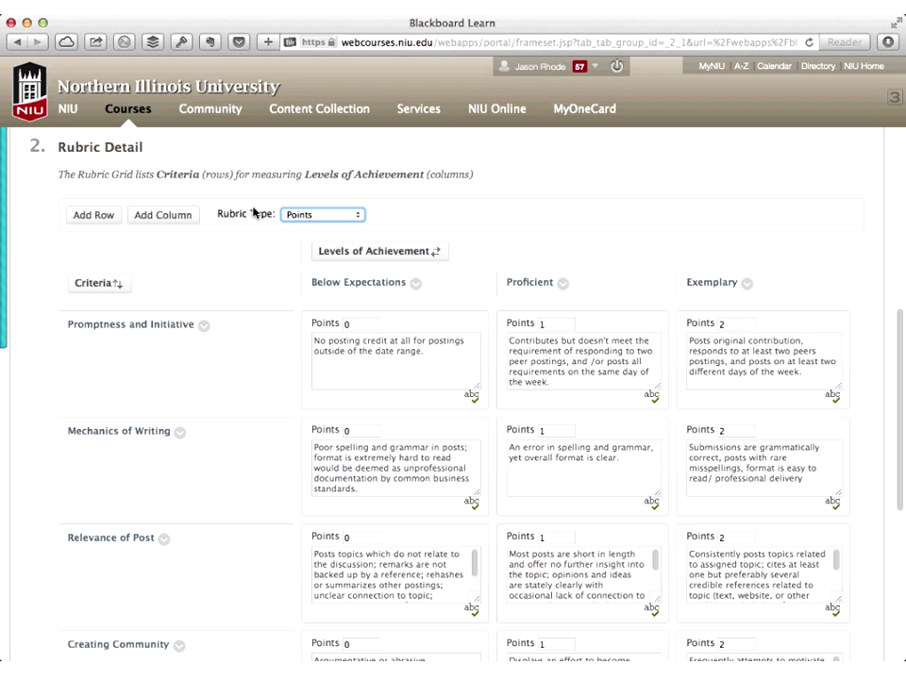
{"action": "left_click", "coordinate": [337, 216]}
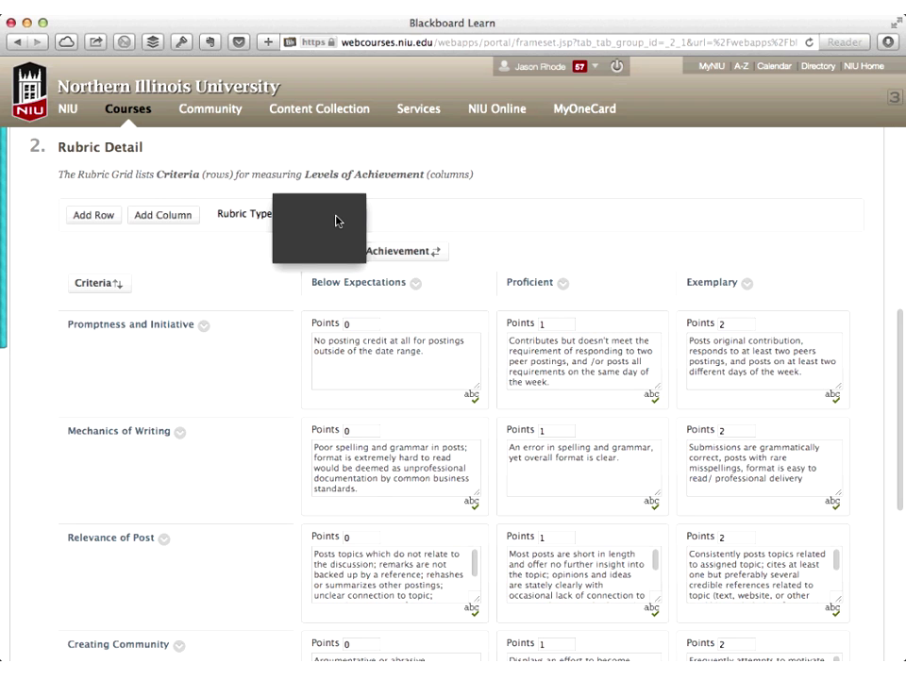
{"action": "left_click", "coordinate": [337, 221]}
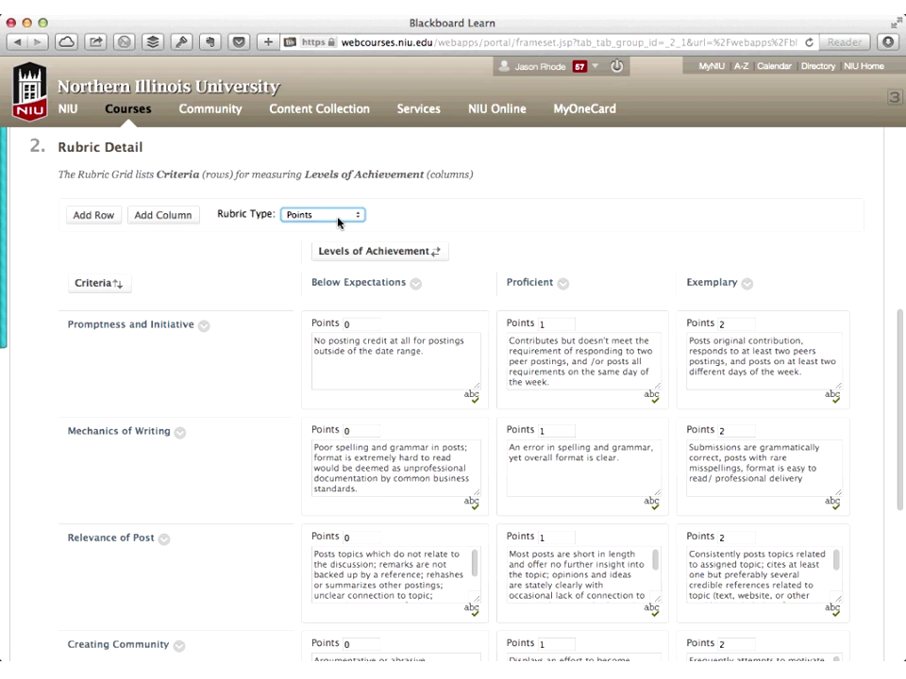
{"action": "left_click", "coordinate": [340, 223]}
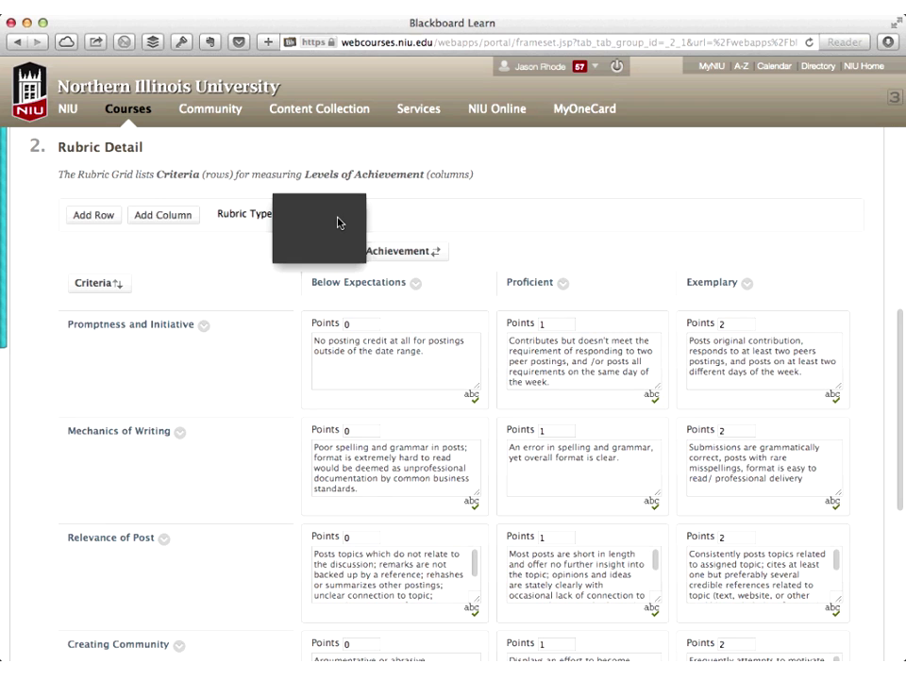
{"action": "left_click", "coordinate": [339, 223]}
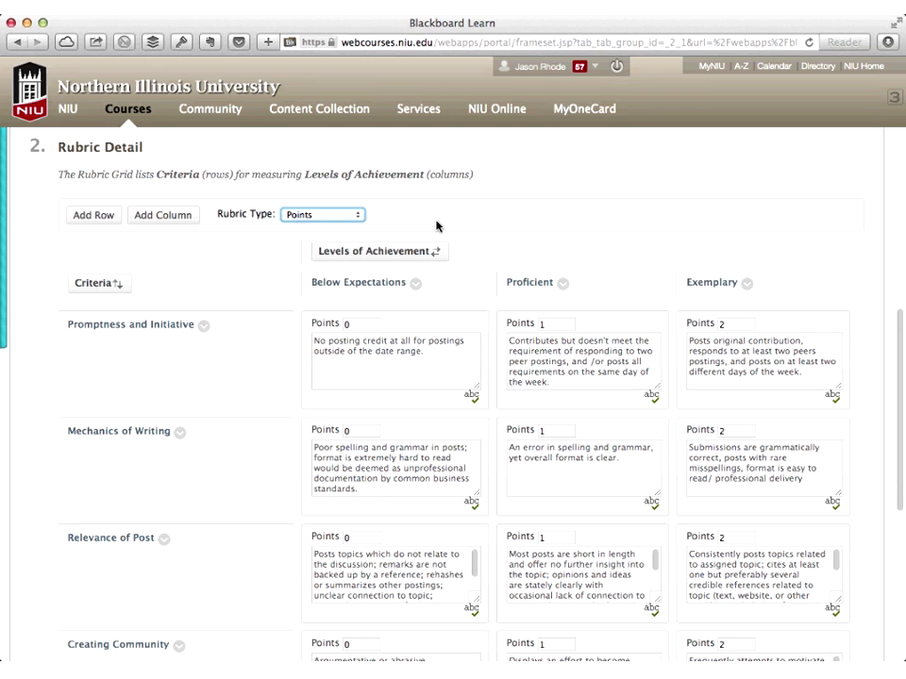
{"action": "left_click", "coordinate": [334, 216]}
{"action": "left_click", "coordinate": [334, 220]}
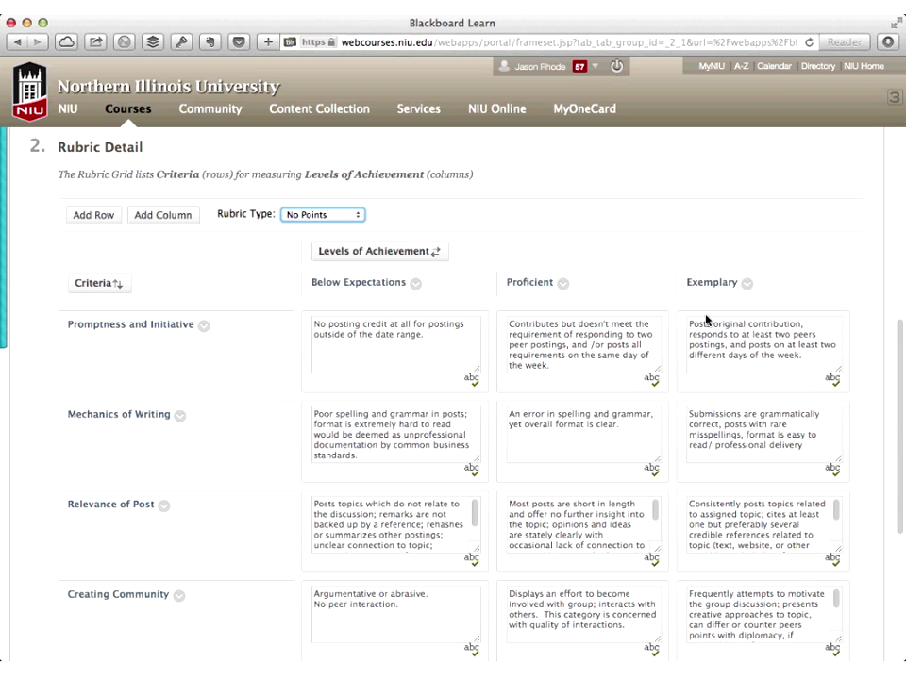
{"action": "left_click", "coordinate": [357, 215]}
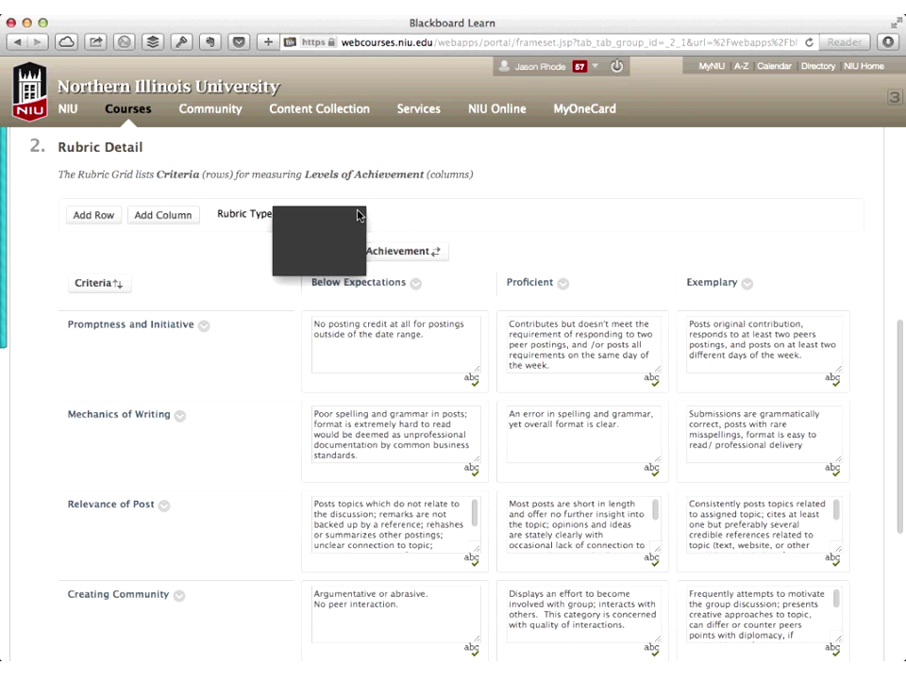
{"action": "key", "text": "Down"}
{"action": "key", "text": "Return"}
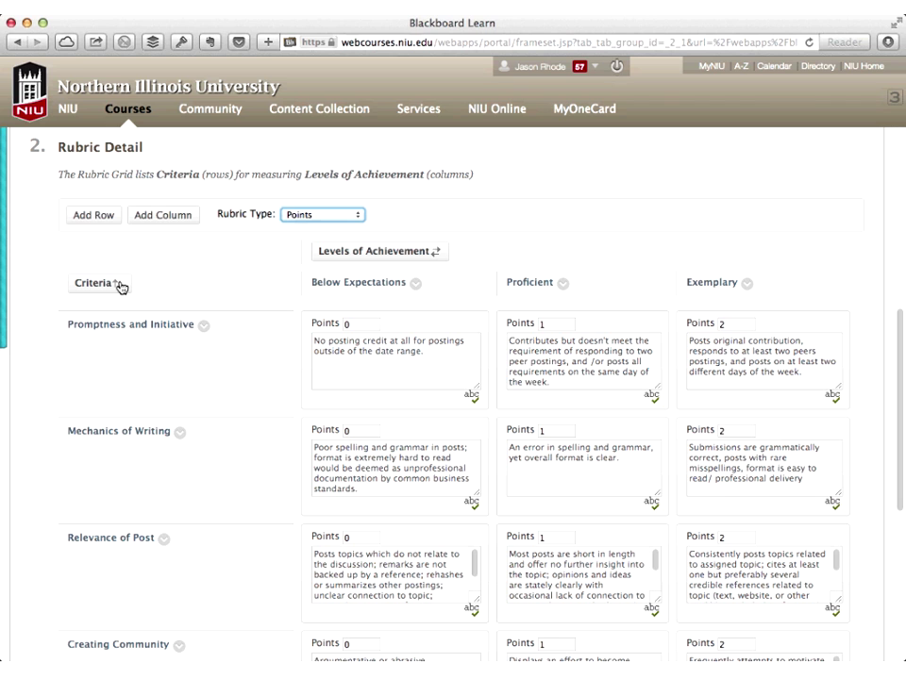
Add a criterion row below Critical Thinking/Analysis and start typing its name, 'Sample Cri'
{"action": "scroll", "coordinate": [184, 239], "scroll_direction": "down", "scroll_amount": 1}
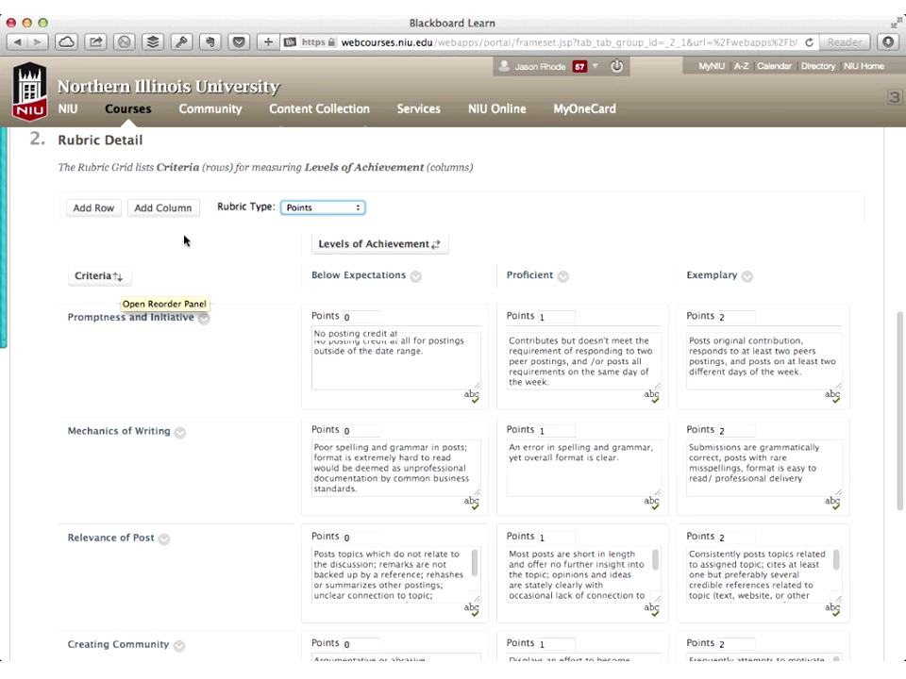
{"action": "left_click", "coordinate": [105, 207]}
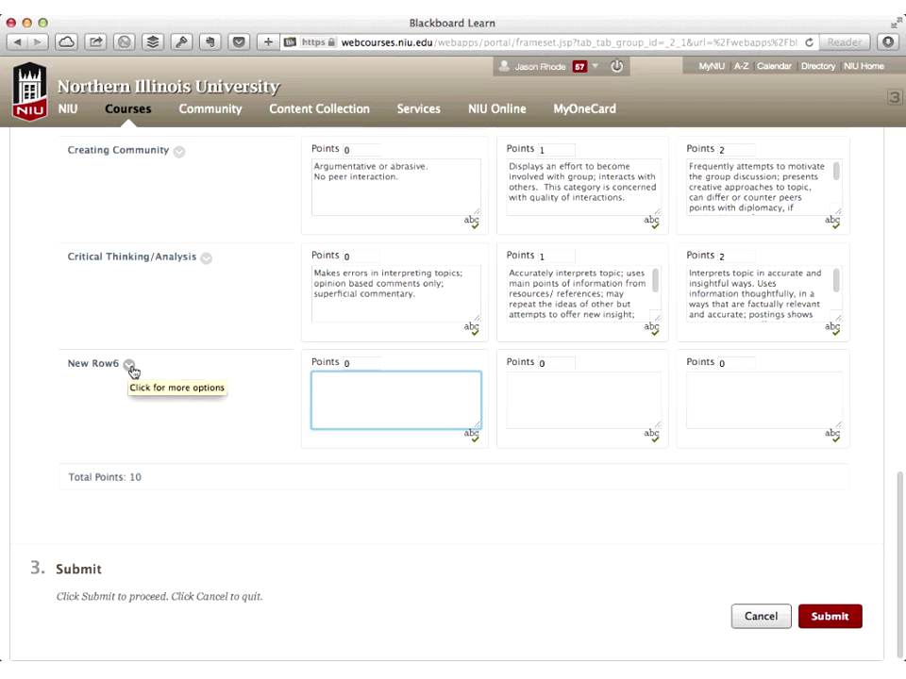
{"action": "left_click", "coordinate": [130, 366]}
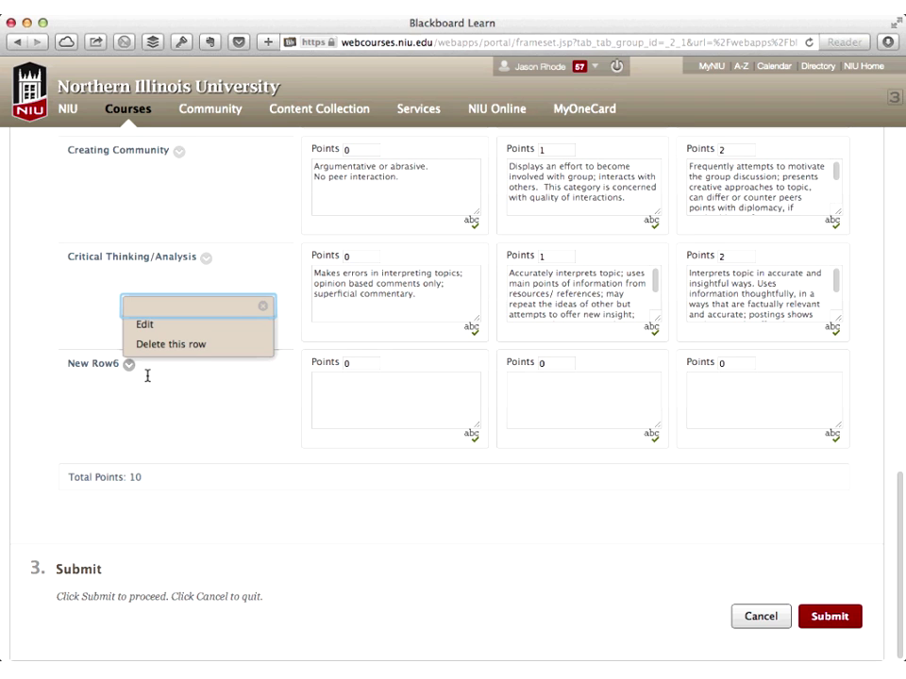
{"action": "left_click", "coordinate": [144, 324]}
{"action": "type", "text": "Sample Cri"}
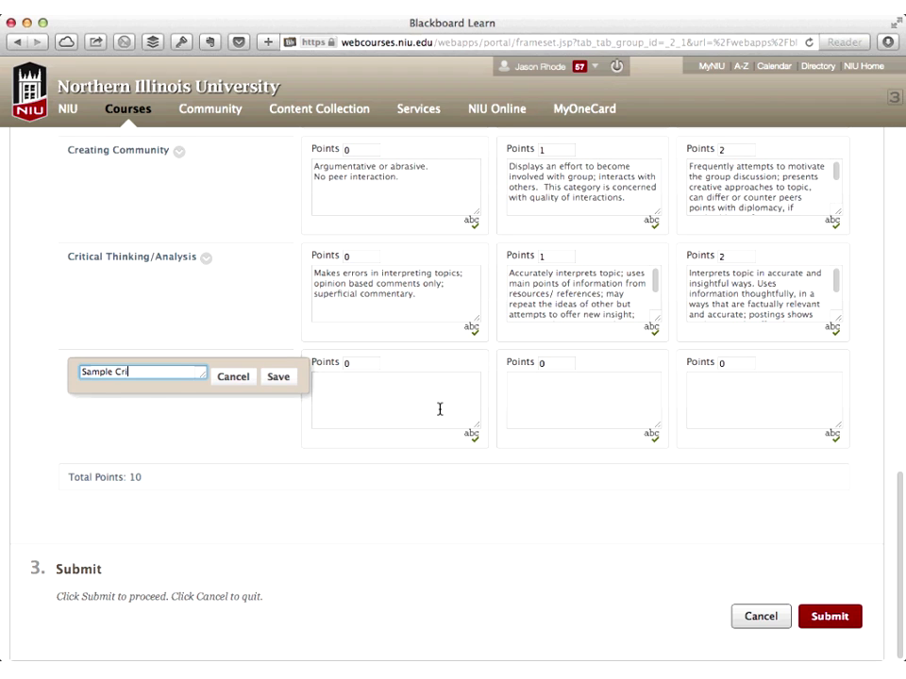
Finish and save the name 'Sample Criterion', then fill in its level descriptions
{"action": "type", "text": "terion"}
{"action": "left_click", "coordinate": [439, 408]}
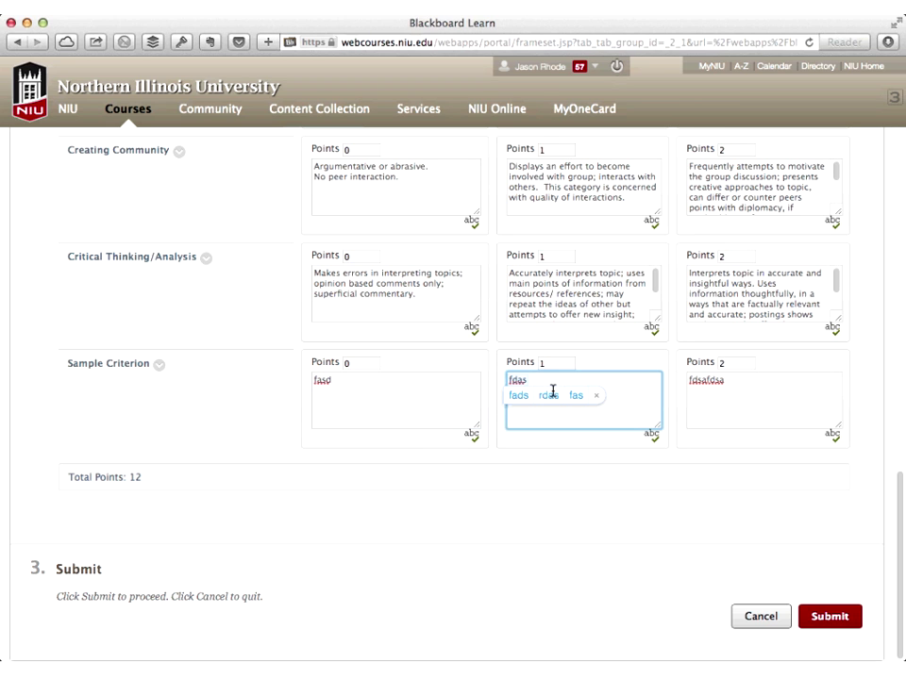
{"action": "left_click", "coordinate": [733, 384]}
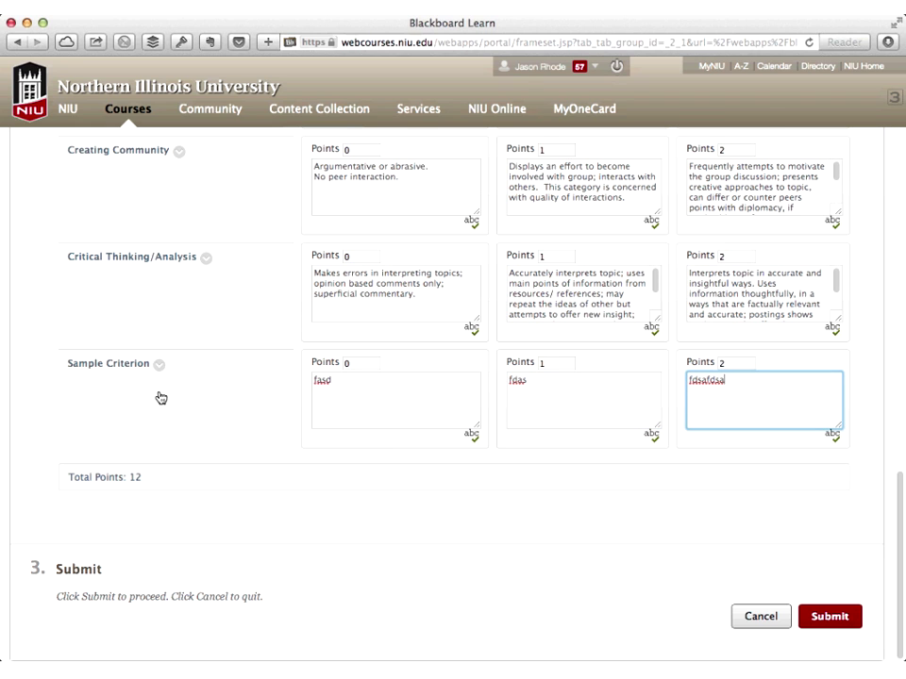
{"action": "left_click_drag", "start_coordinate": [158, 396], "coordinate": [161, 397]}
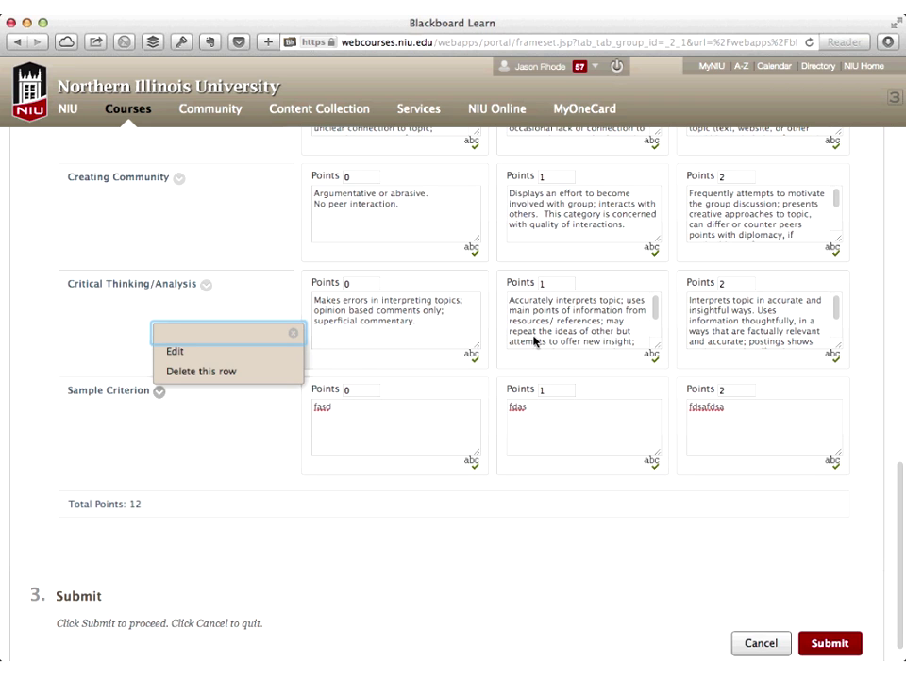
Close the Sample Criterion row menu and return to the Rubric Detail header
{"action": "scroll", "coordinate": [490, 331], "scroll_direction": "up", "scroll_amount": 5}
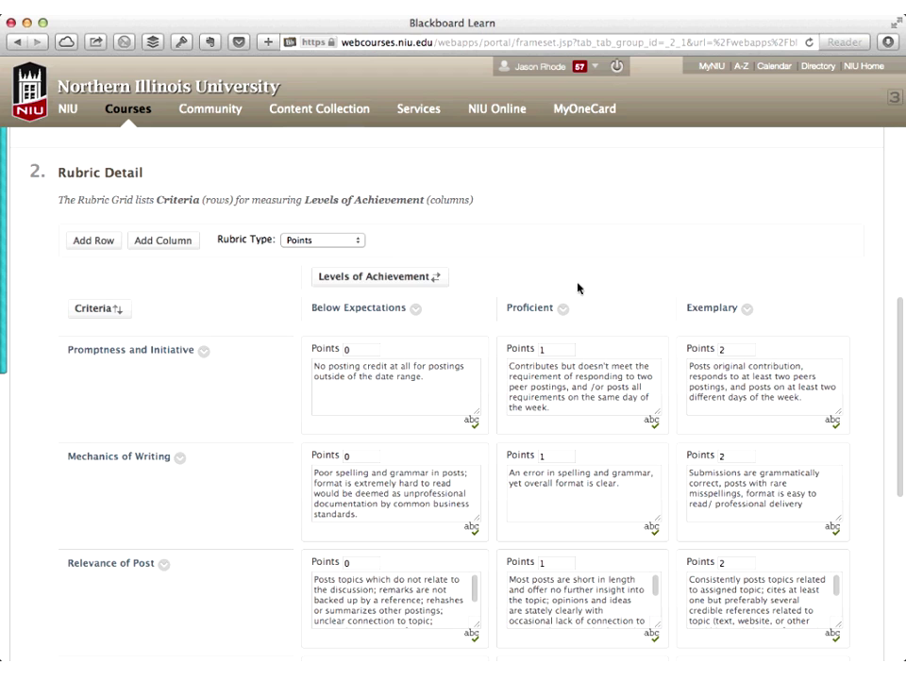
Open the Proficient level's options to begin renaming the achievement levels
{"action": "left_click", "coordinate": [562, 309]}
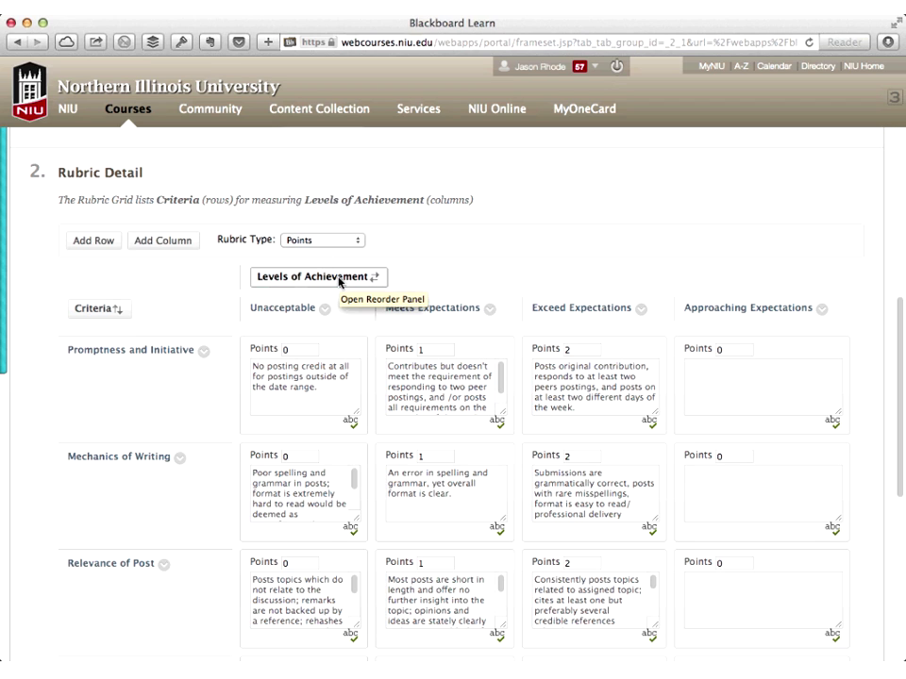
Open the Levels of Achievement reorder panel to place Approaching Expectations second
{"action": "left_click", "coordinate": [340, 278]}
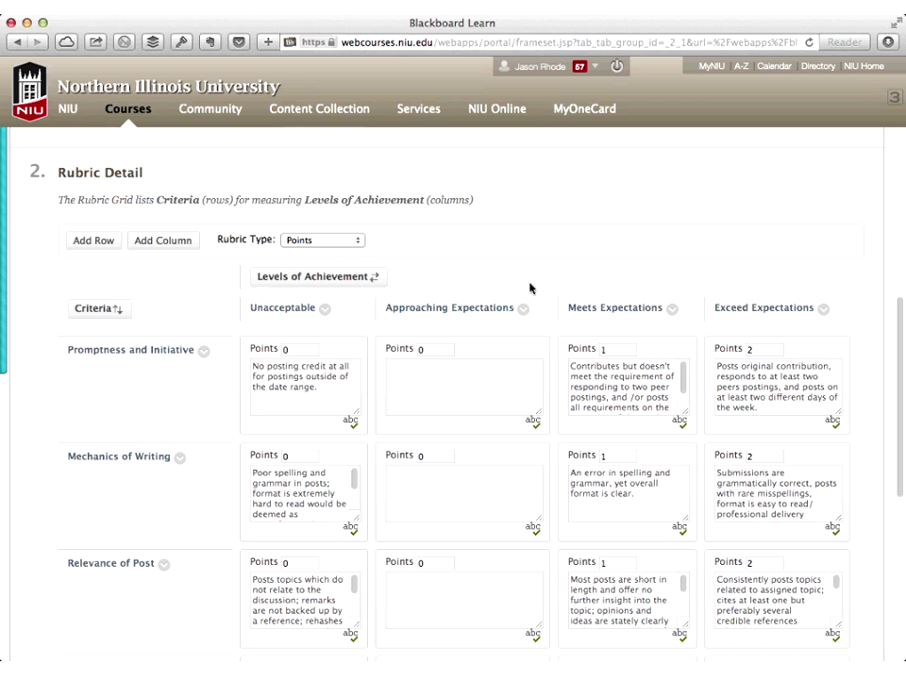
Reorder the achievement levels so Exceed Expectations comes first
{"action": "left_click", "coordinate": [283, 278]}
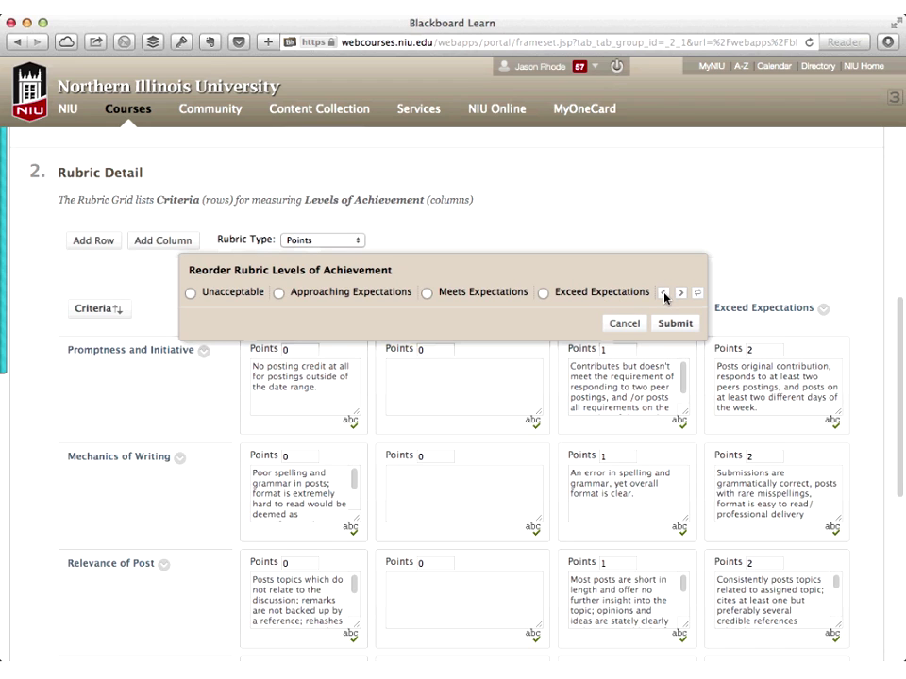
{"action": "left_click_drag", "start_coordinate": [545, 296], "coordinate": [312, 297]}
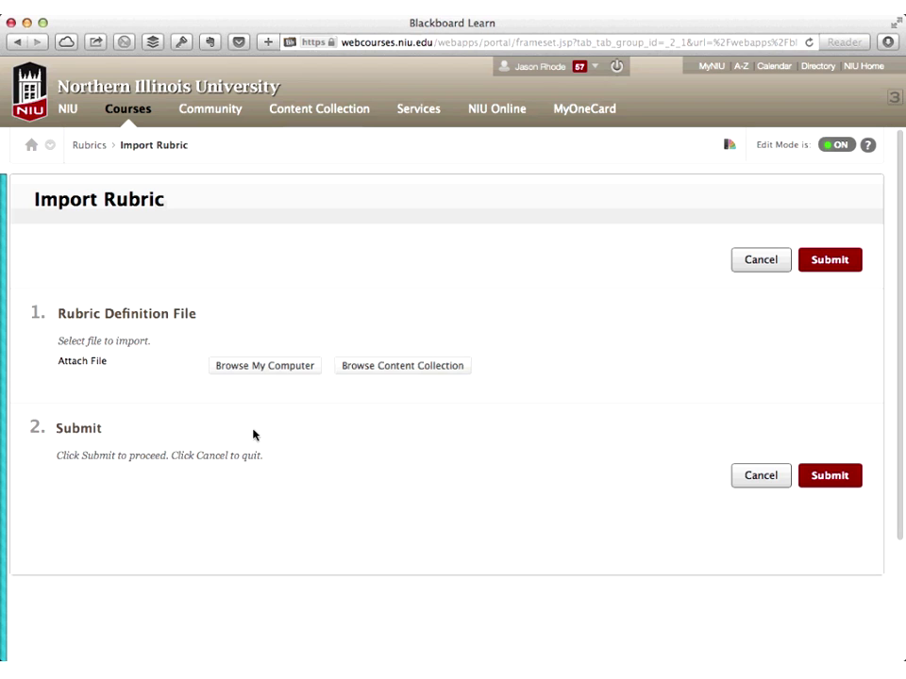
Attach the Rubric_ExportFile zip from the Downloads folder for import
{"action": "left_click", "coordinate": [263, 371]}
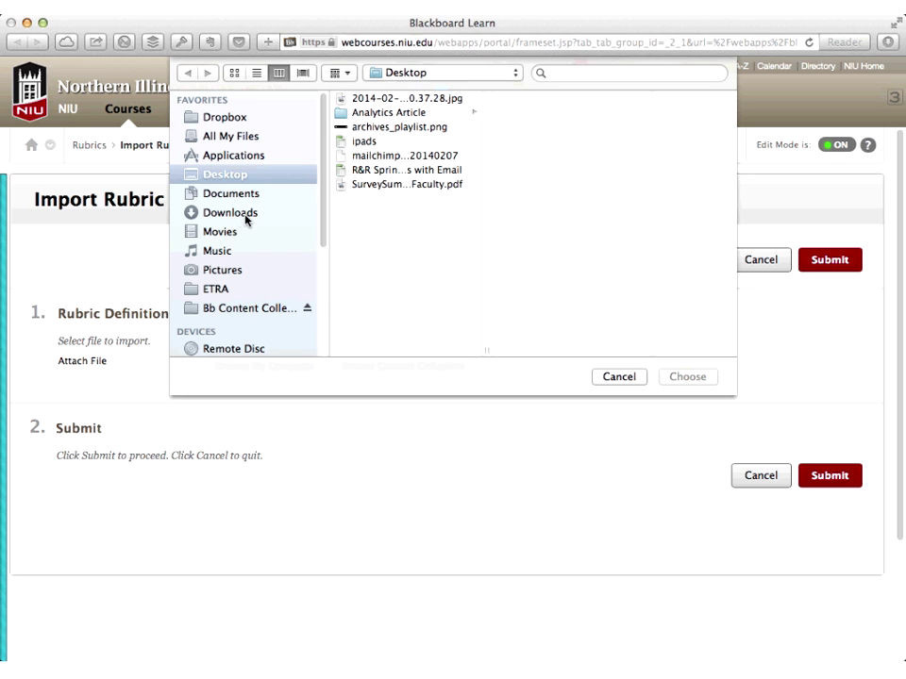
{"action": "key", "text": "super+alt+l"}
{"action": "left_click", "coordinate": [433, 100]}
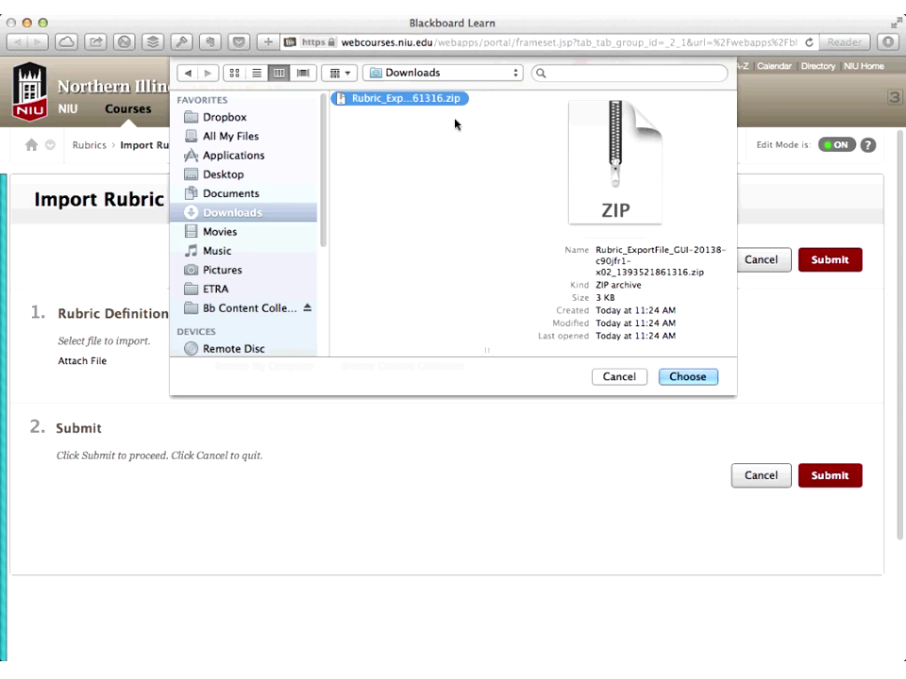
{"action": "left_click", "coordinate": [698, 378]}
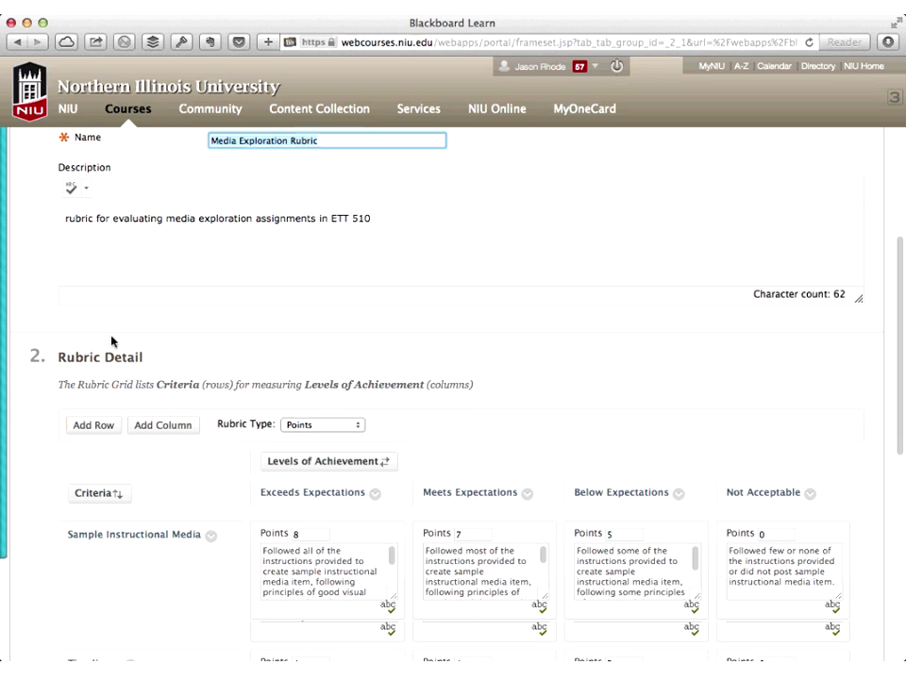
Scroll through the imported Media Exploration Rubric's criteria and levels
{"action": "scroll", "coordinate": [111, 342], "scroll_direction": "down", "scroll_amount": 3}
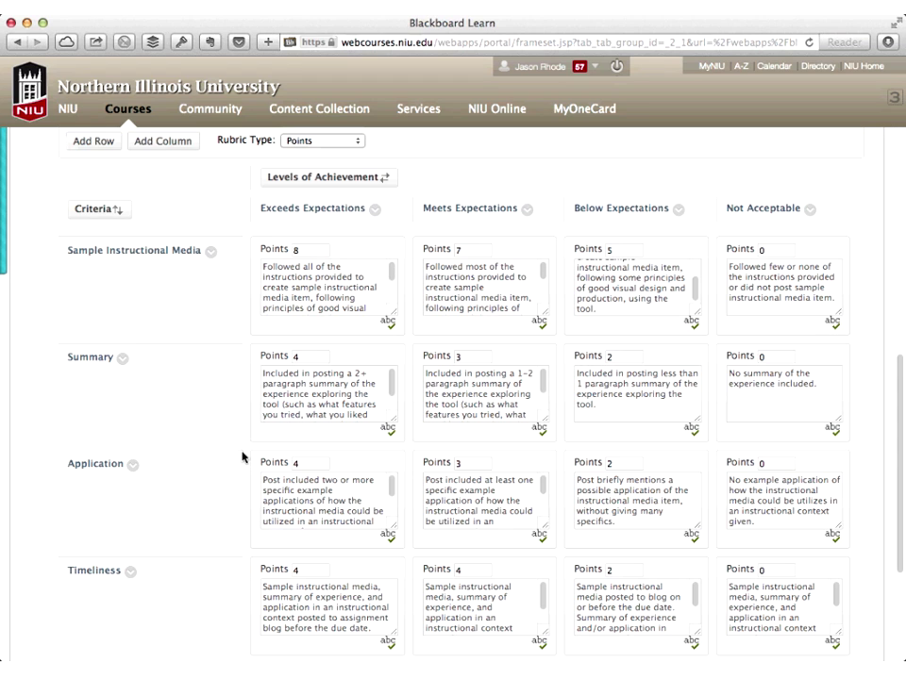
{"action": "scroll", "coordinate": [241, 458], "scroll_direction": "up", "scroll_amount": 1}
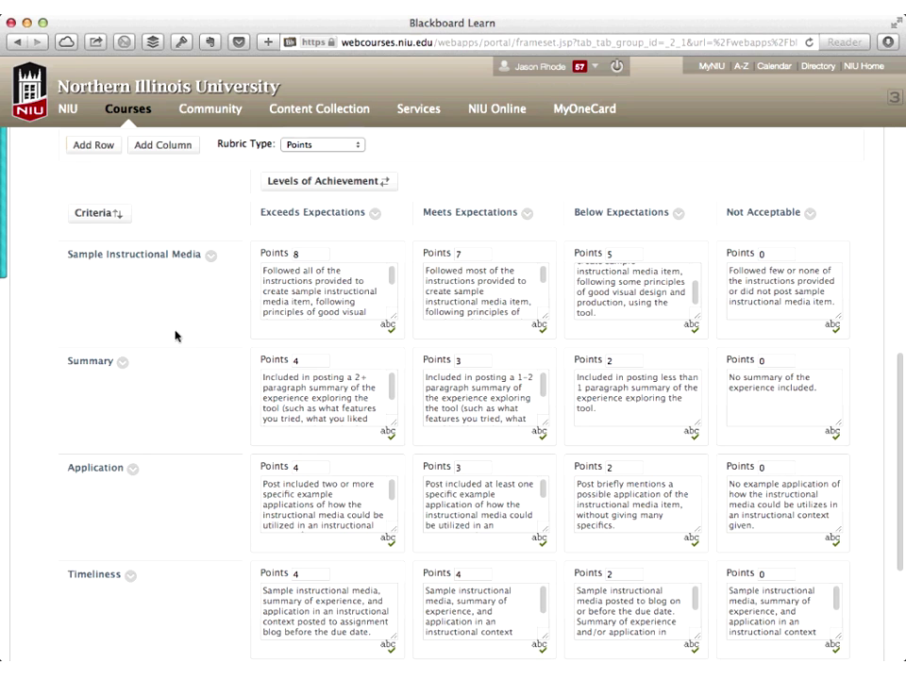
{"action": "scroll", "coordinate": [96, 148], "scroll_direction": "up", "scroll_amount": 10}
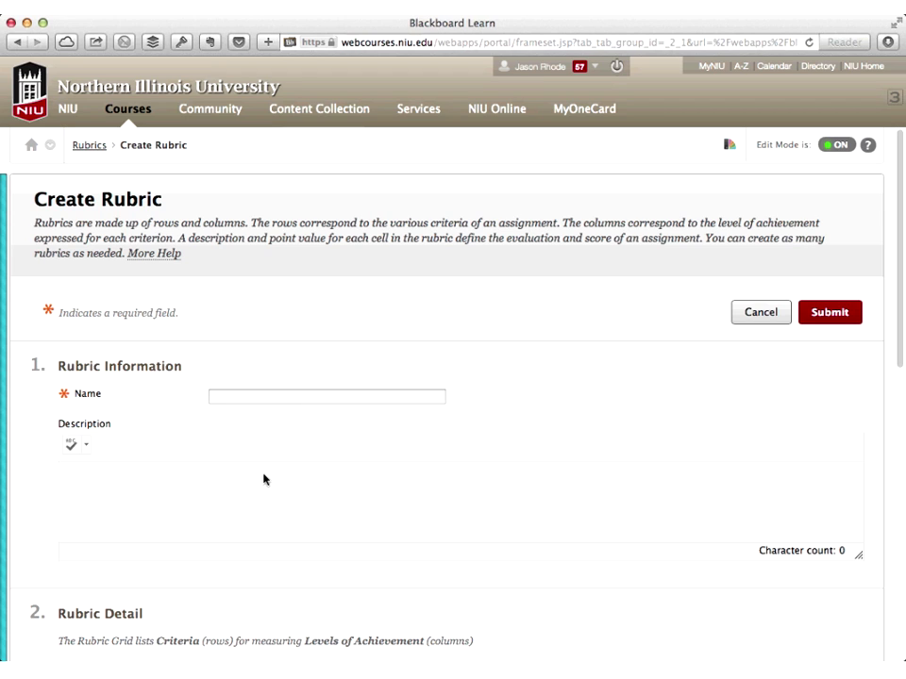
Review the new rubric's default Formatting, Organization and Grammar grid
{"action": "scroll", "coordinate": [264, 480], "scroll_direction": "down", "scroll_amount": 10}
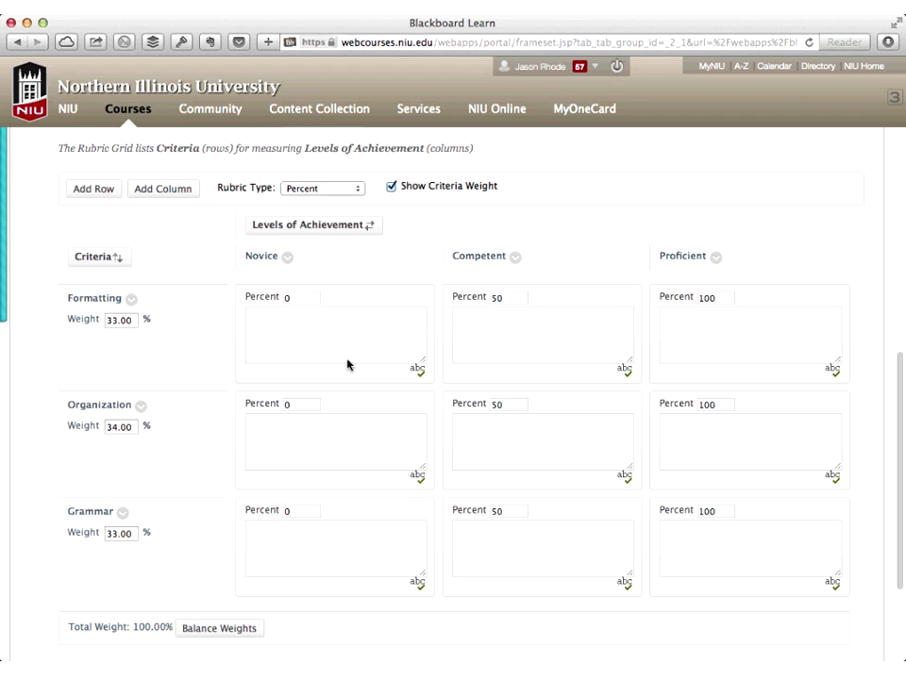
{"action": "scroll", "coordinate": [346, 366], "scroll_direction": "up", "scroll_amount": 10}
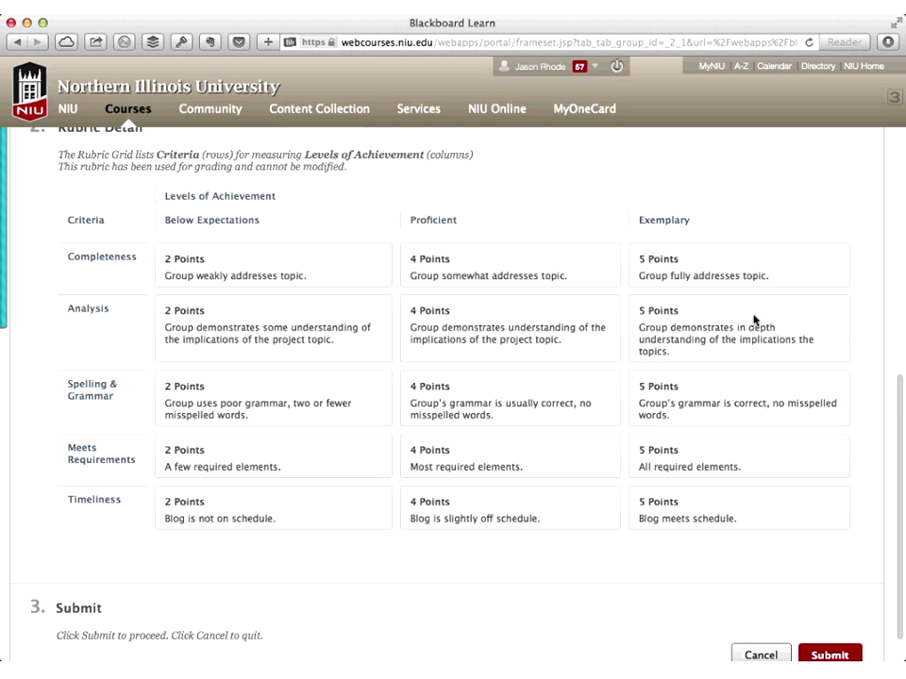
{"action": "scroll", "coordinate": [606, 296], "scroll_direction": "up", "scroll_amount": 10}
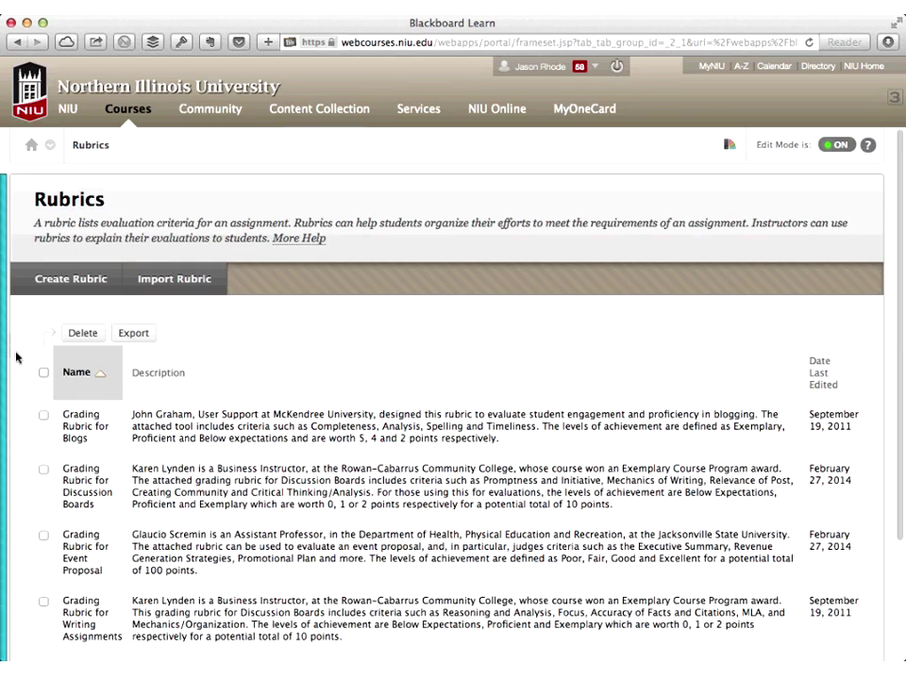
Show the course navigation menu
{"action": "left_click", "coordinate": [16, 347]}
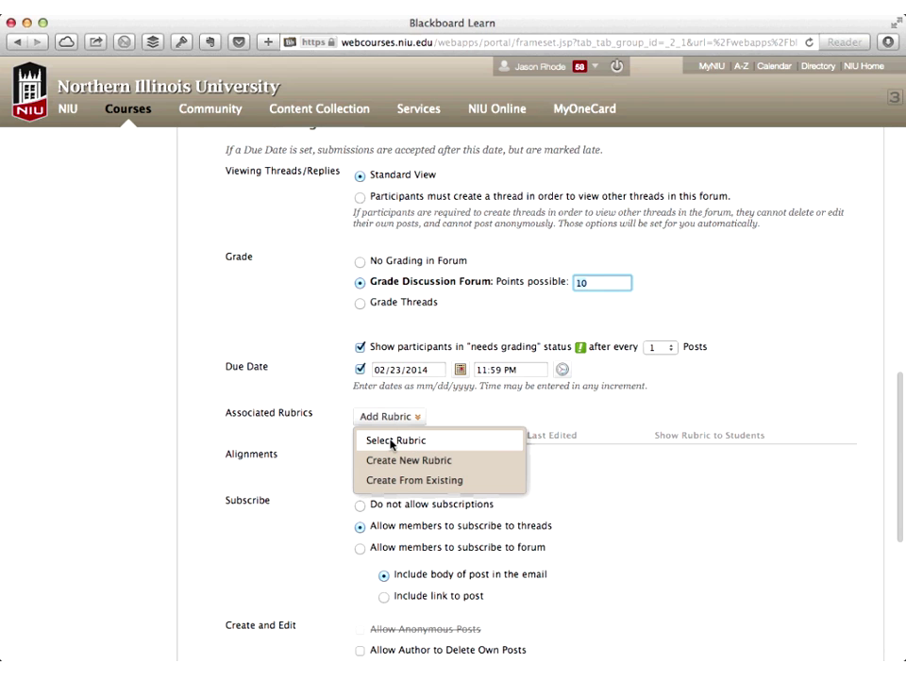
Attach the Grading Rubric for Discussion Boards, using its 10-point maximum as Points Possible
{"action": "left_click", "coordinate": [392, 441]}
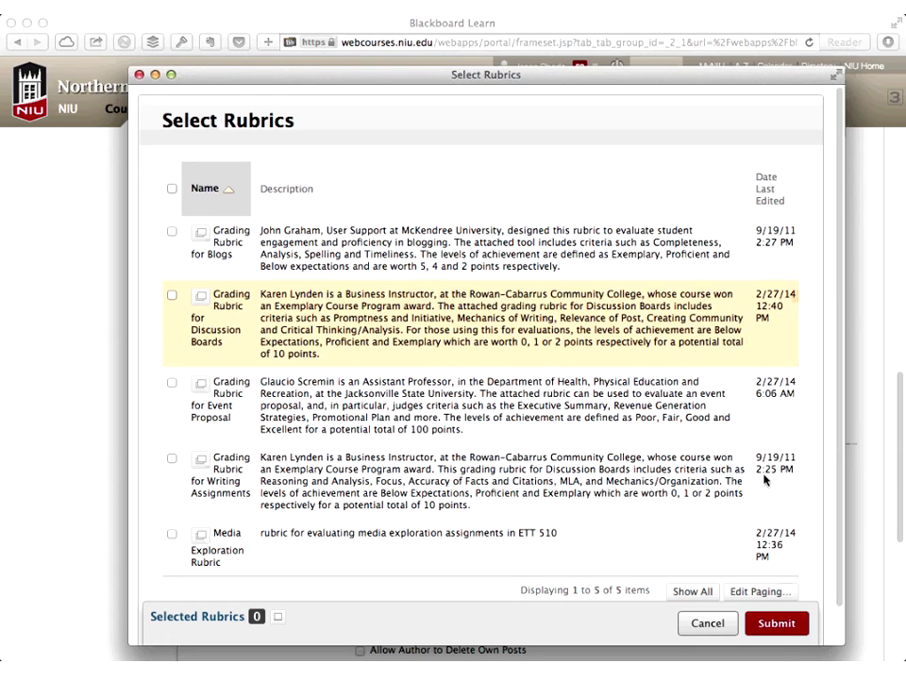
{"action": "left_click", "coordinate": [776, 623]}
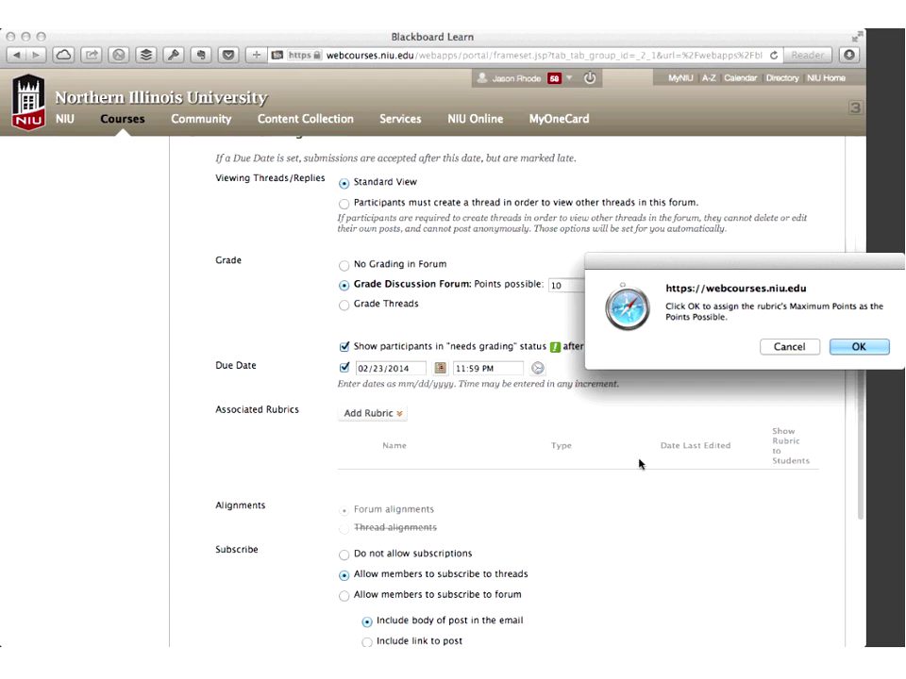
{"action": "left_click_drag", "start_coordinate": [809, 274], "coordinate": [713, 258]}
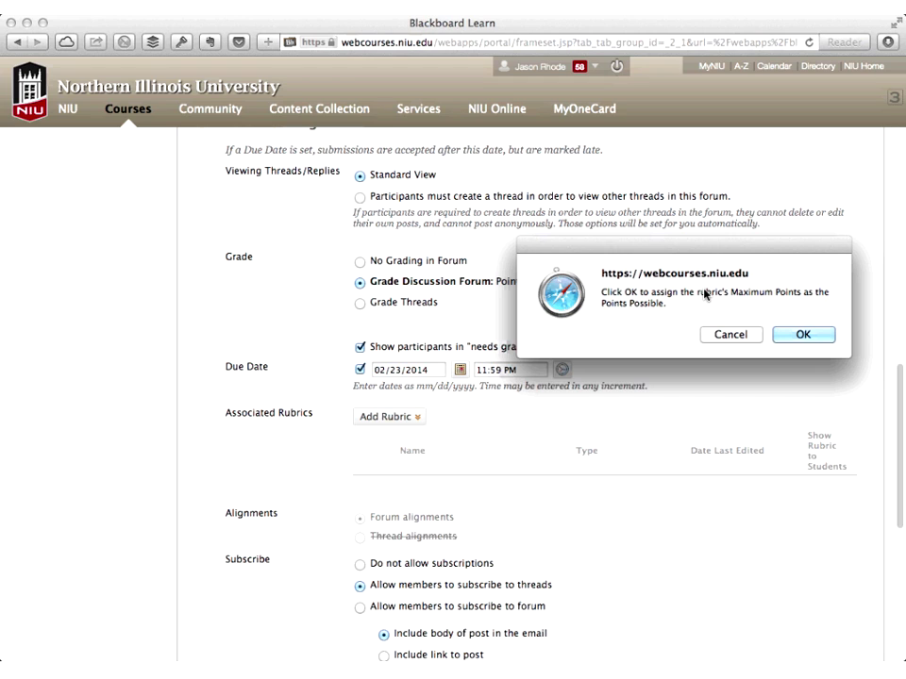
{"action": "left_click", "coordinate": [803, 335]}
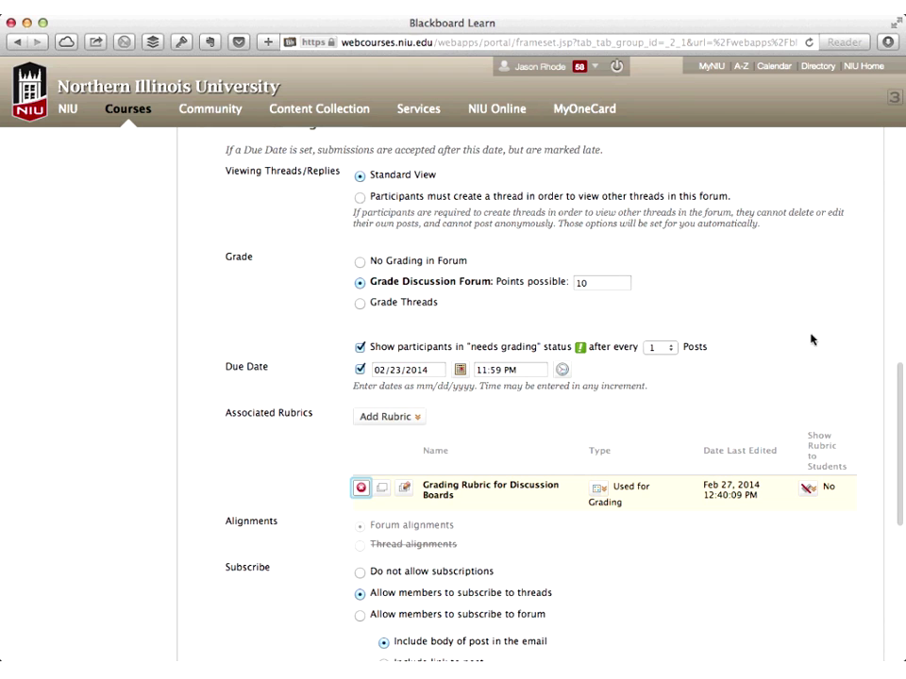
{"action": "scroll", "coordinate": [810, 340], "scroll_direction": "down", "scroll_amount": 3}
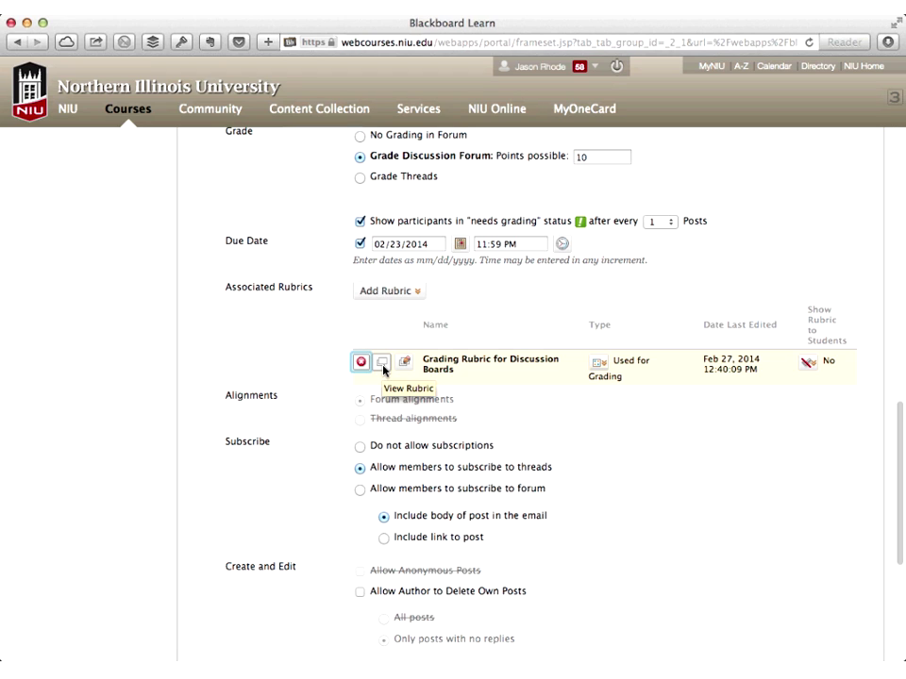
{"action": "left_click", "coordinate": [382, 366]}
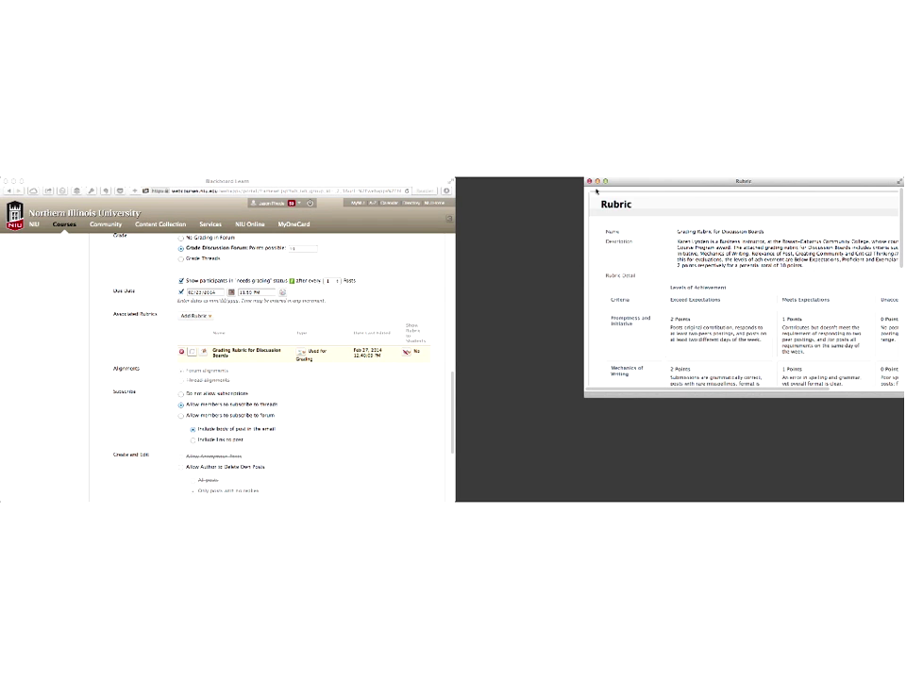
{"action": "left_click_drag", "start_coordinate": [596, 191], "coordinate": [355, 219]}
{"action": "left_click_drag", "start_coordinate": [442, 222], "coordinate": [179, 242]}
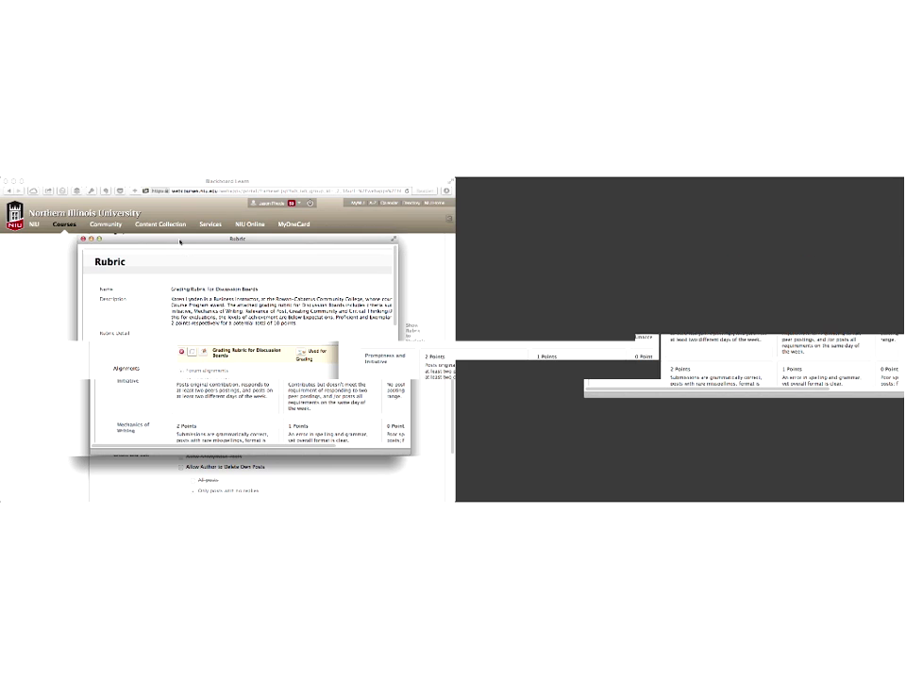
{"action": "scroll", "coordinate": [328, 390], "scroll_direction": "down", "scroll_amount": 2}
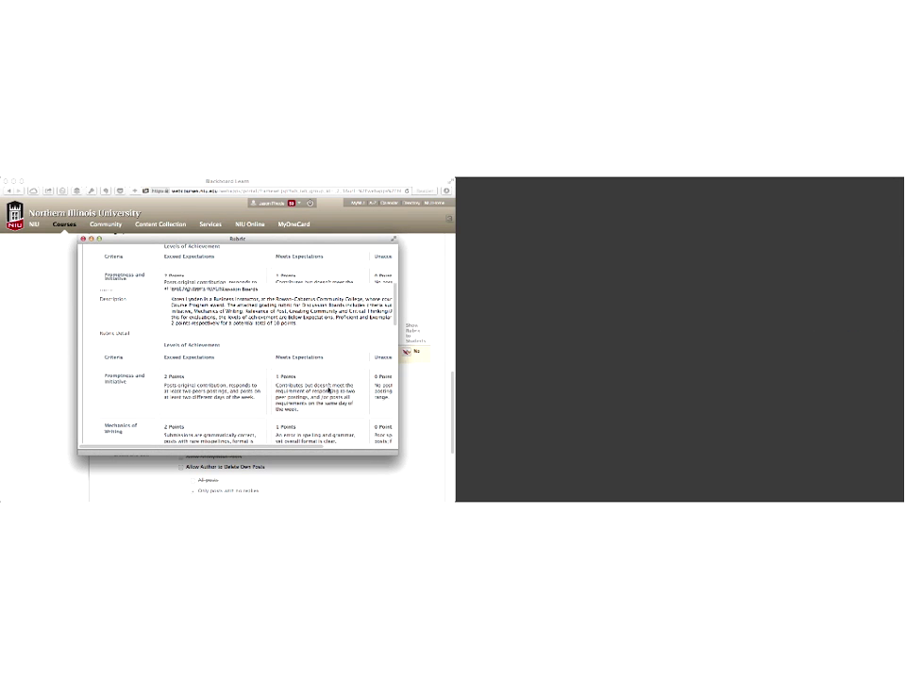
{"action": "scroll", "coordinate": [328, 389], "scroll_direction": "down", "scroll_amount": 3}
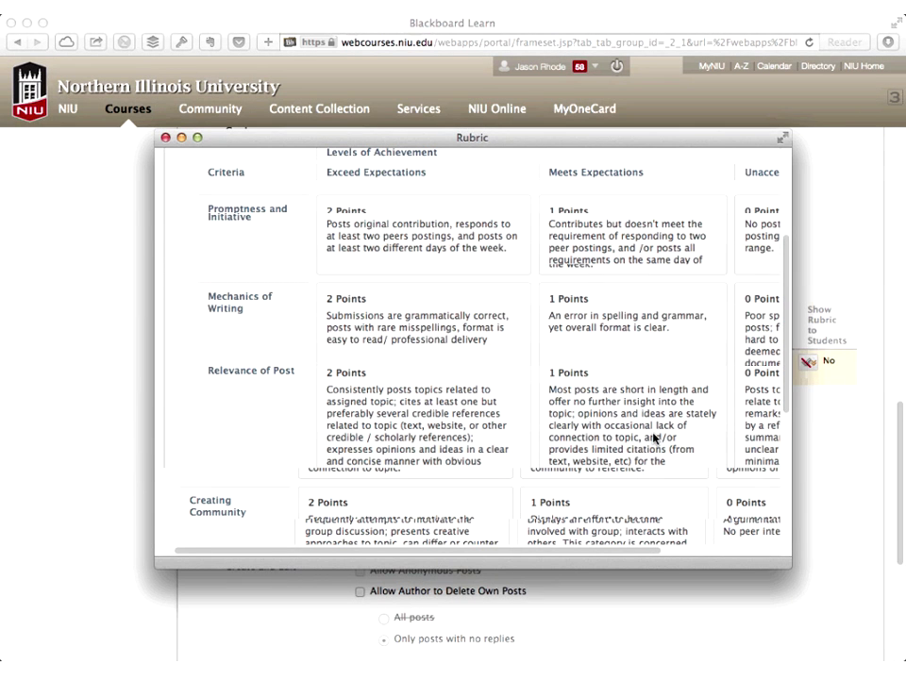
{"action": "left_click", "coordinate": [166, 139]}
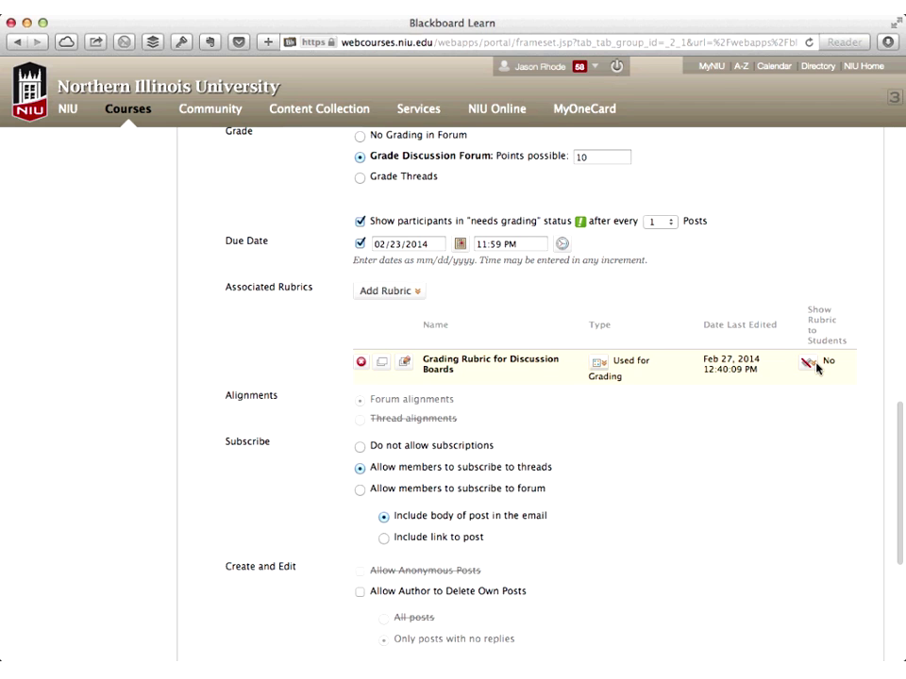
Bring up the Show Rubric to Students options in the rubric row
{"action": "left_click", "coordinate": [815, 366]}
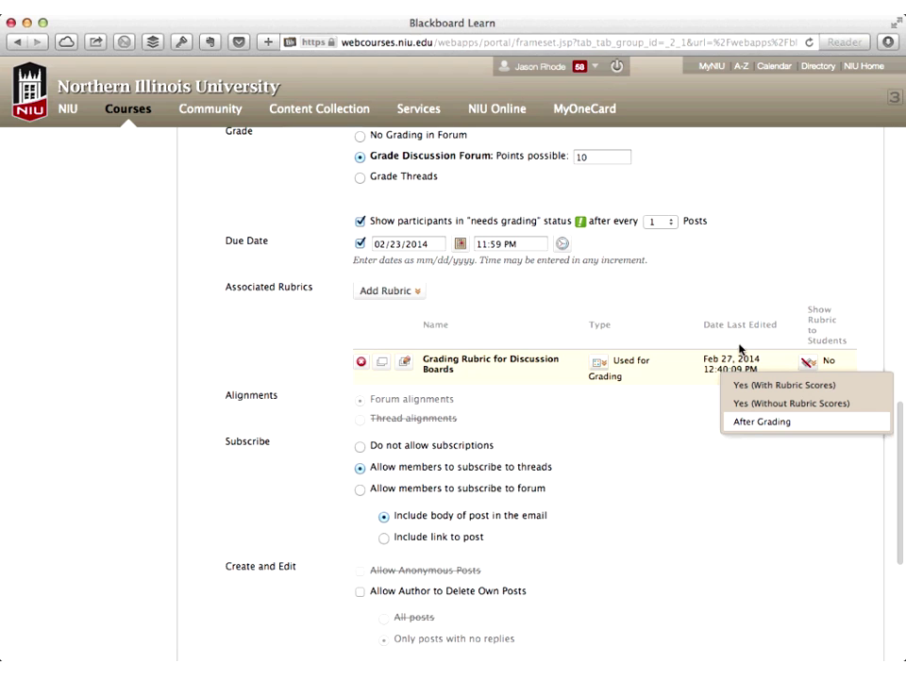
Set the rubric to show to students as Yes (With Rubric Scores)
{"action": "left_click", "coordinate": [791, 393]}
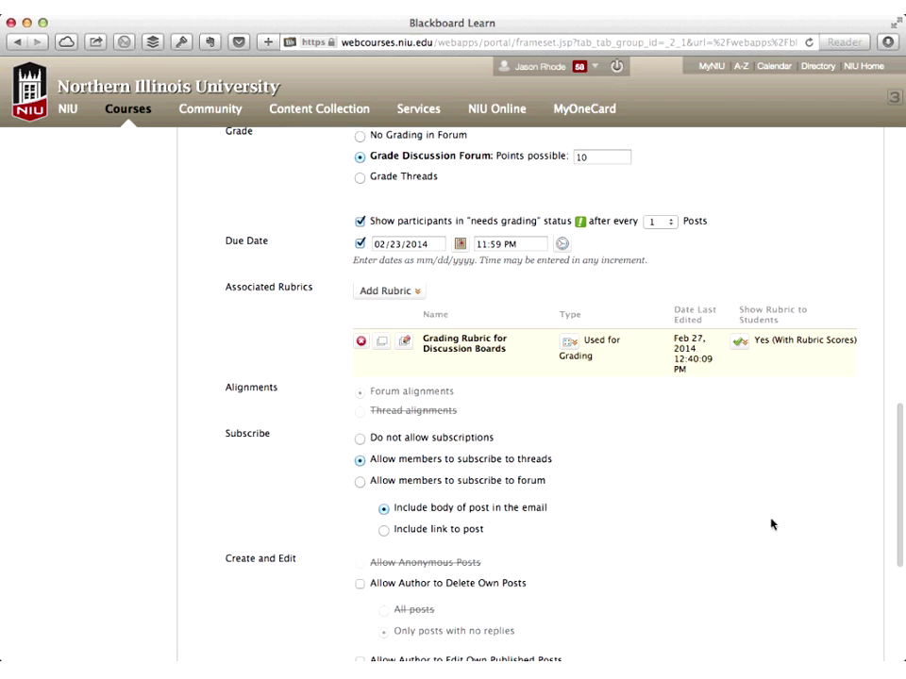
{"action": "scroll", "coordinate": [634, 504], "scroll_direction": "up", "scroll_amount": 15}
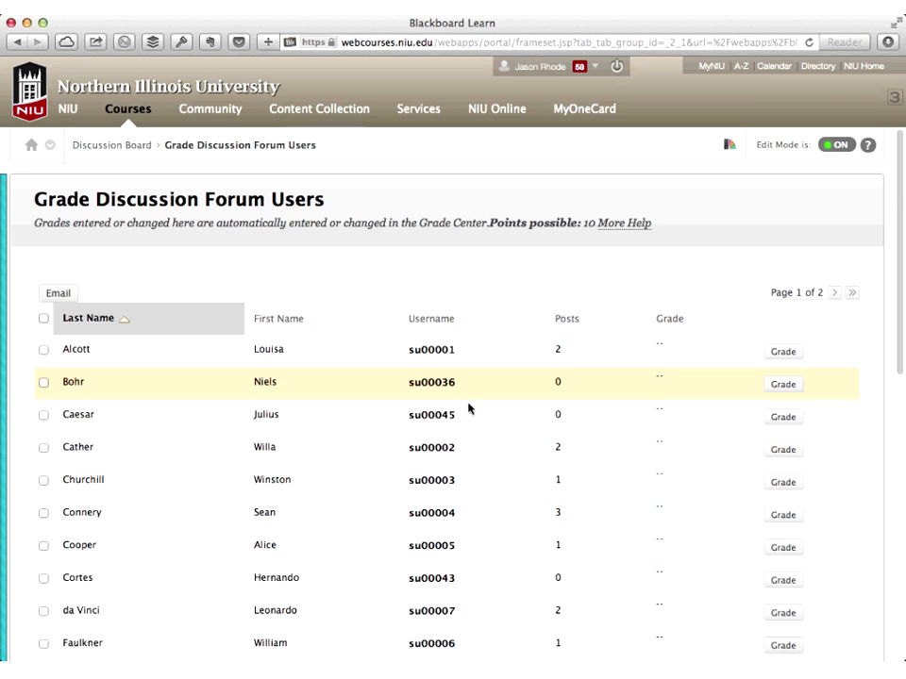
Open the first student's 2 forum posts with their blank grade out of 10
{"action": "left_click", "coordinate": [506, 352]}
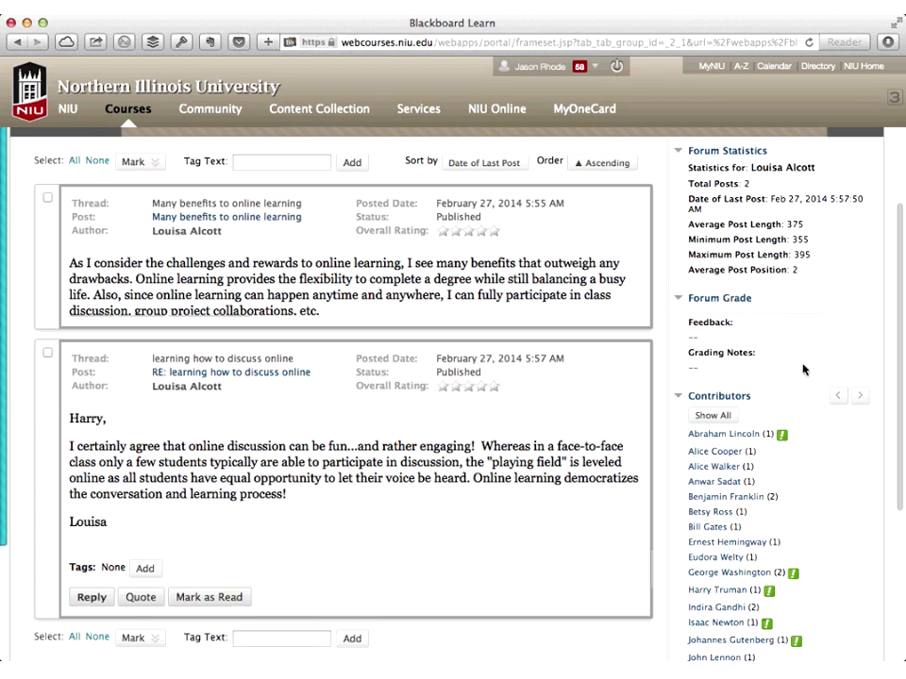
{"action": "scroll", "coordinate": [803, 369], "scroll_direction": "up", "scroll_amount": 2}
{"action": "scroll", "coordinate": [803, 368], "scroll_direction": "up", "scroll_amount": 3}
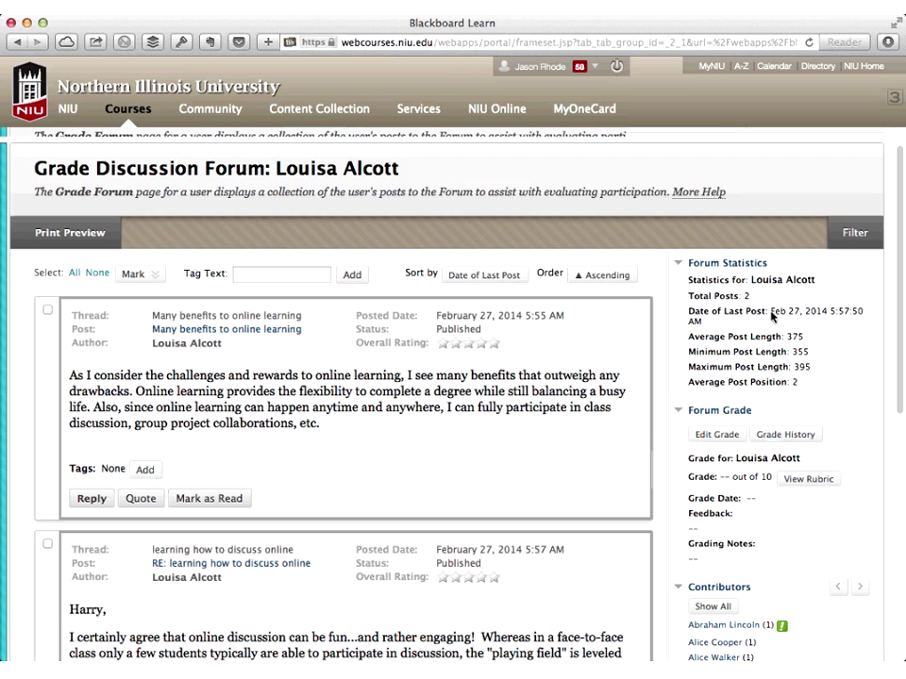
{"action": "scroll", "coordinate": [770, 310], "scroll_direction": "down", "scroll_amount": 2}
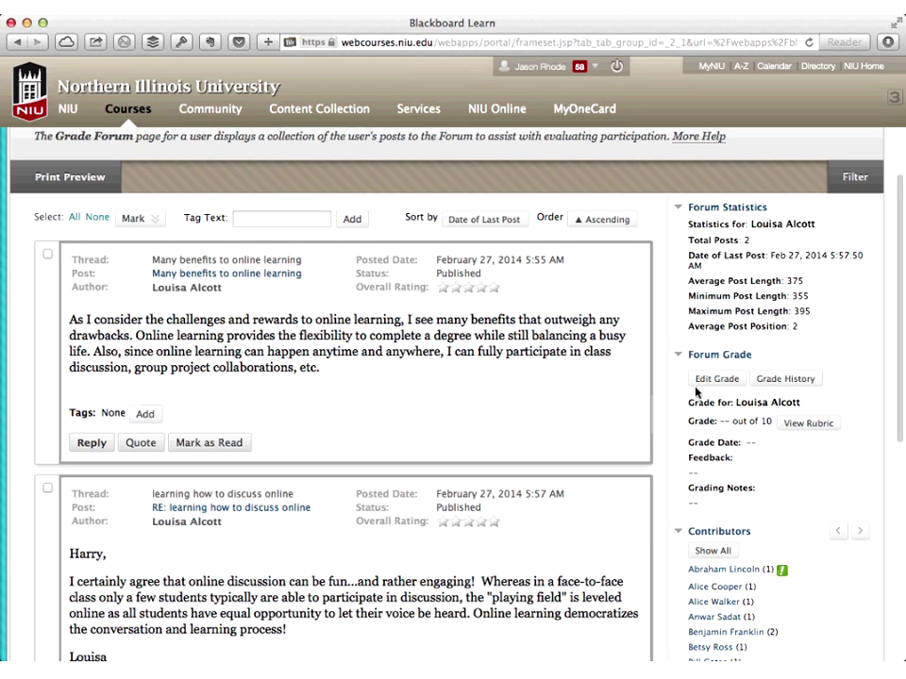
Edit the student's grade using the inline discussion rubric with descriptions shown
{"action": "left_click", "coordinate": [697, 383]}
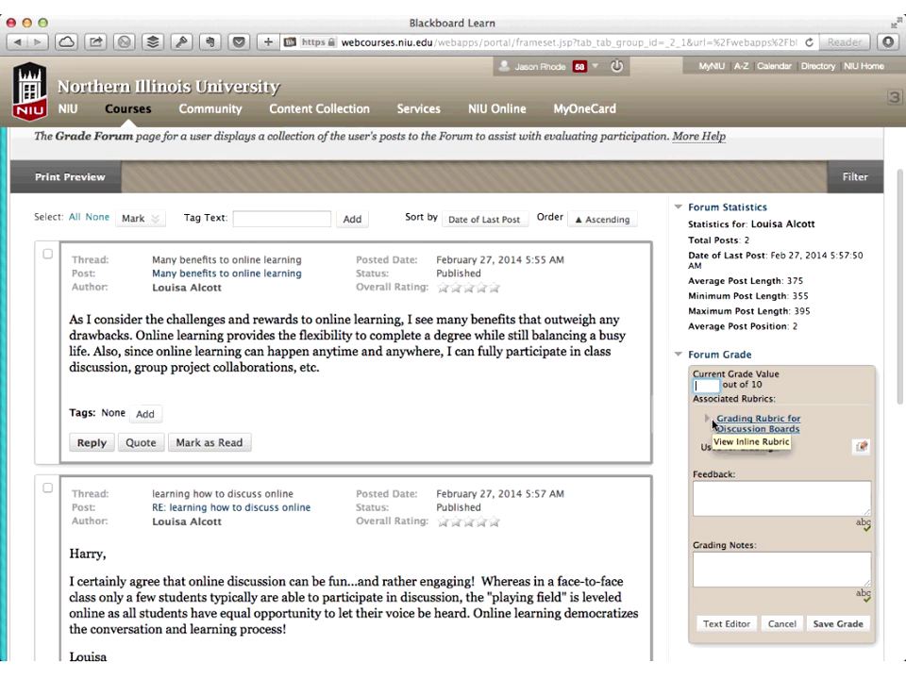
{"action": "left_click", "coordinate": [714, 425]}
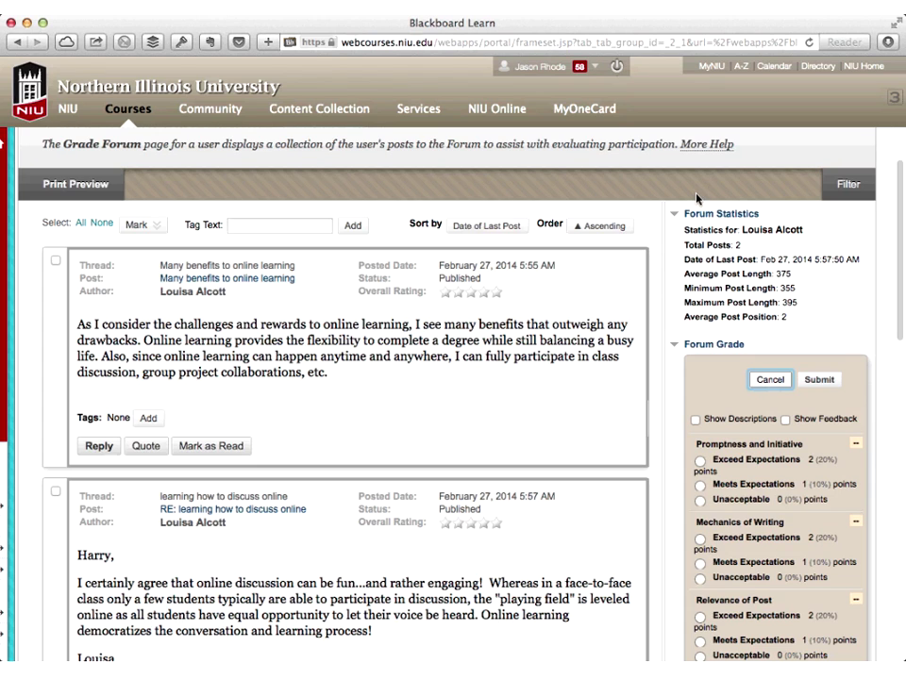
{"action": "scroll", "coordinate": [696, 198], "scroll_direction": "down", "scroll_amount": 3}
{"action": "left_click", "coordinate": [696, 194]}
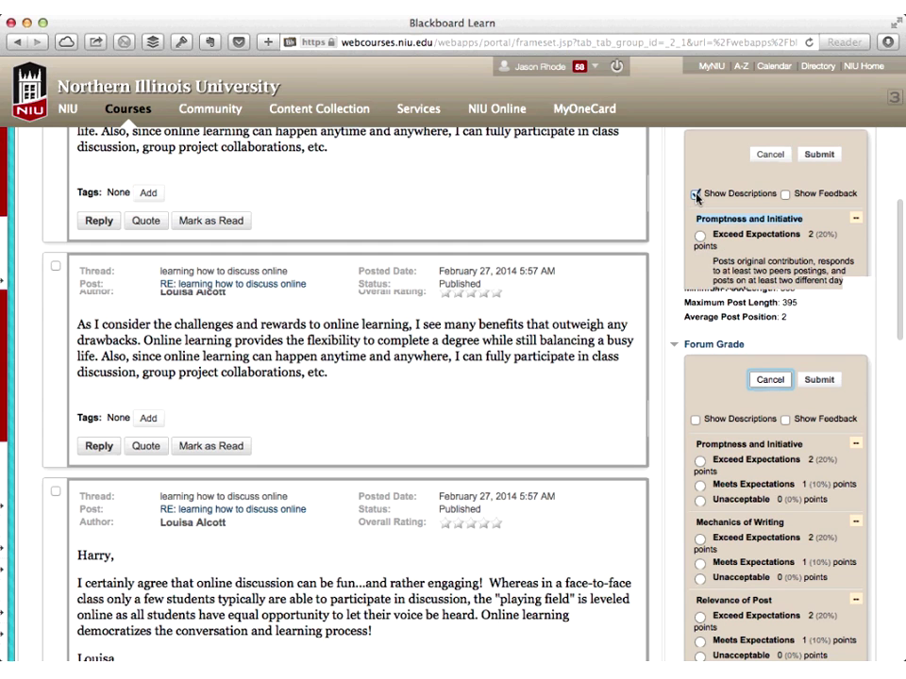
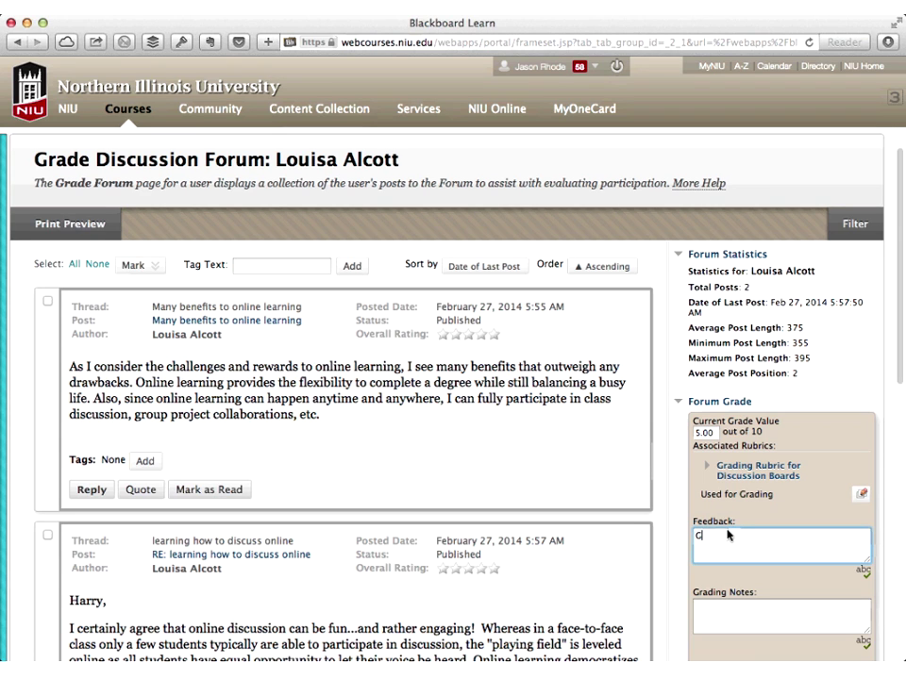
Paste the forum grade feedback 'Great work! See rubric for more details on areas for possible improvement.'
{"action": "type", "text": "reat work!  See rubric for more details on areas for possible improvement."}
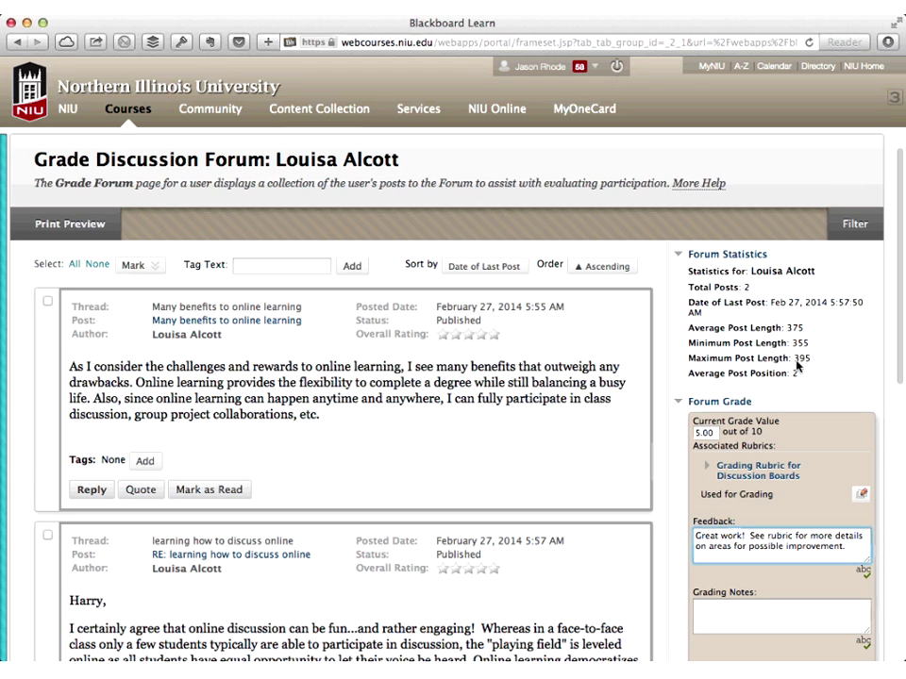
{"action": "scroll", "coordinate": [797, 366], "scroll_direction": "down", "scroll_amount": 3}
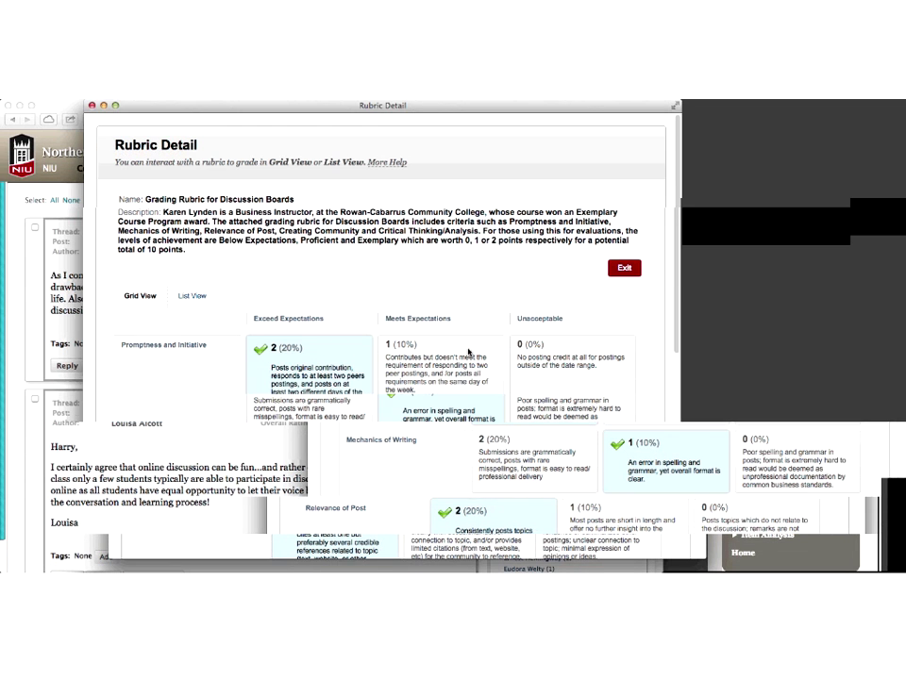
Exit the Rubric Detail window back to the forum page graded 5 out of 10
{"action": "scroll", "coordinate": [469, 352], "scroll_direction": "down", "scroll_amount": 2}
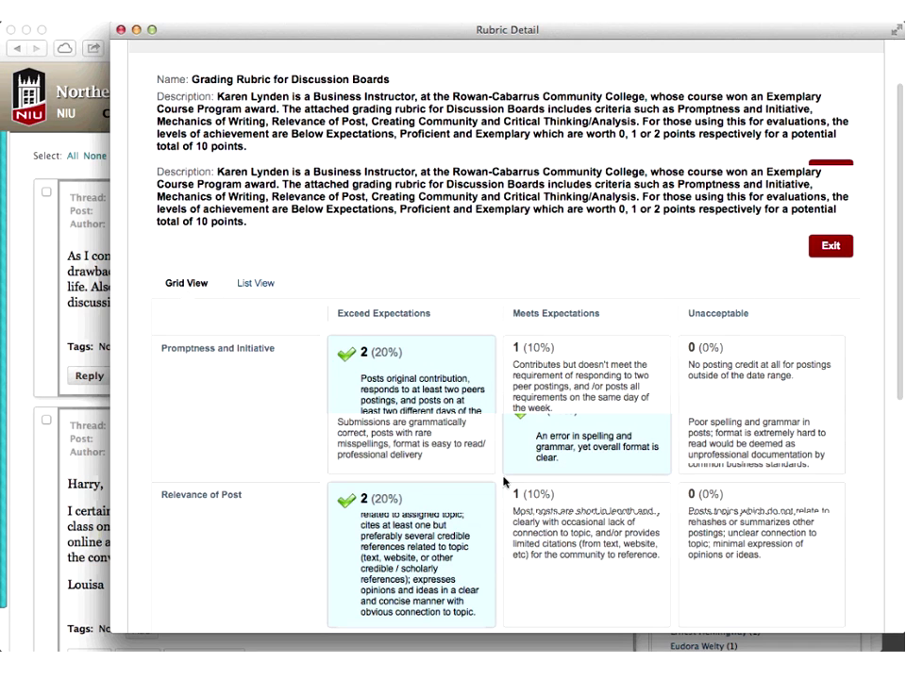
{"action": "left_click", "coordinate": [830, 247]}
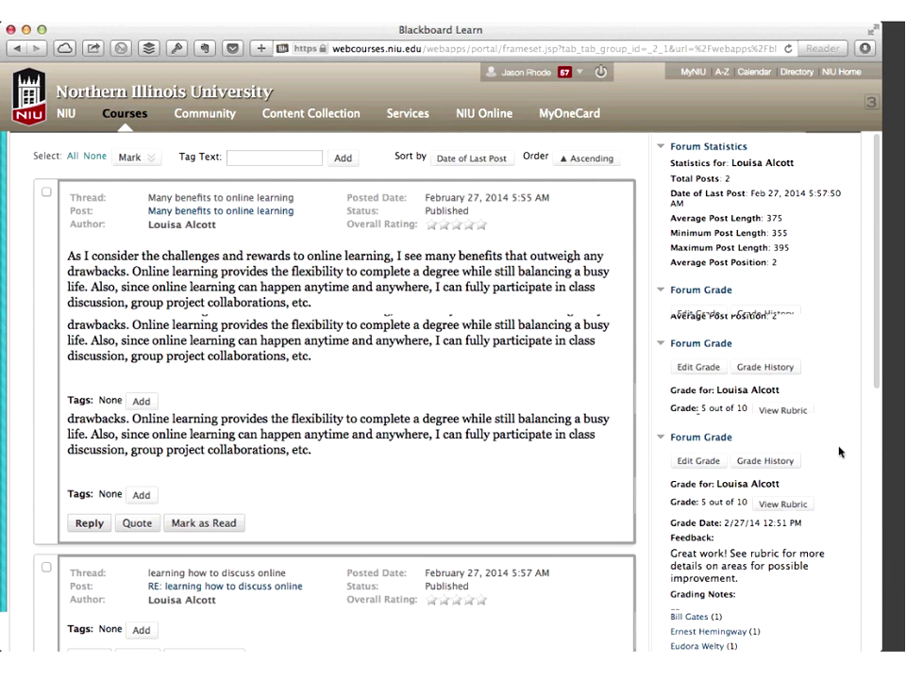
{"action": "scroll", "coordinate": [839, 453], "scroll_direction": "down", "scroll_amount": 3}
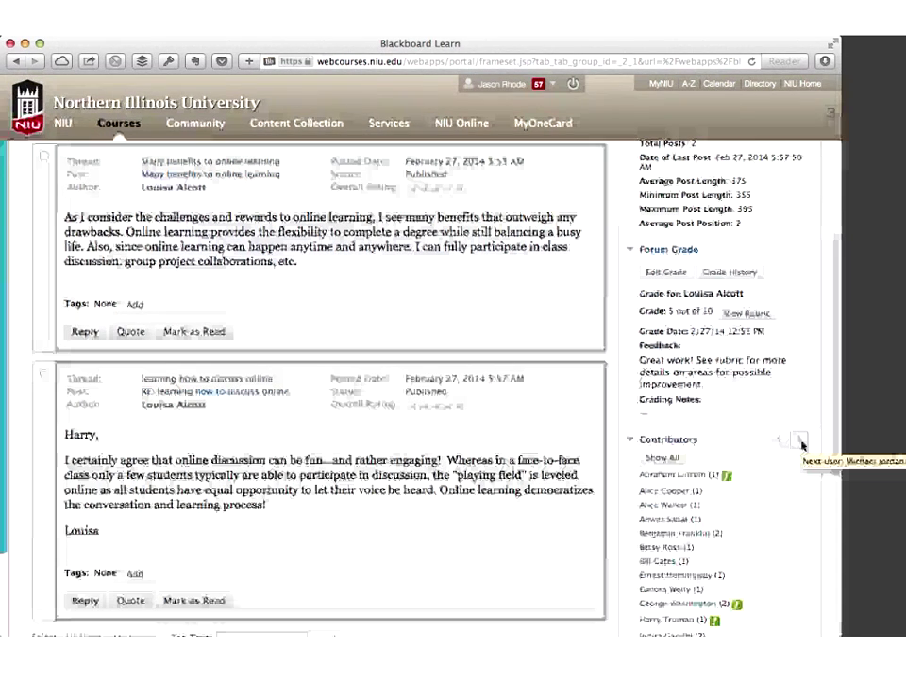
{"action": "scroll", "coordinate": [802, 445], "scroll_direction": "up", "scroll_amount": 3}
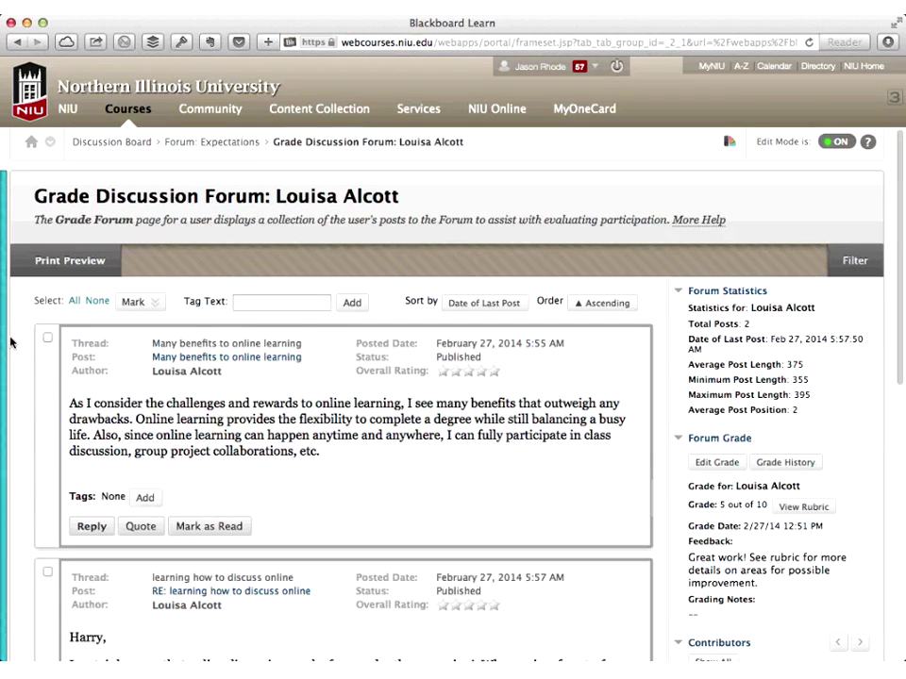
Select the Grading Rubric for Writing Assignments as the assignment's rubric
{"action": "left_click", "coordinate": [9, 341]}
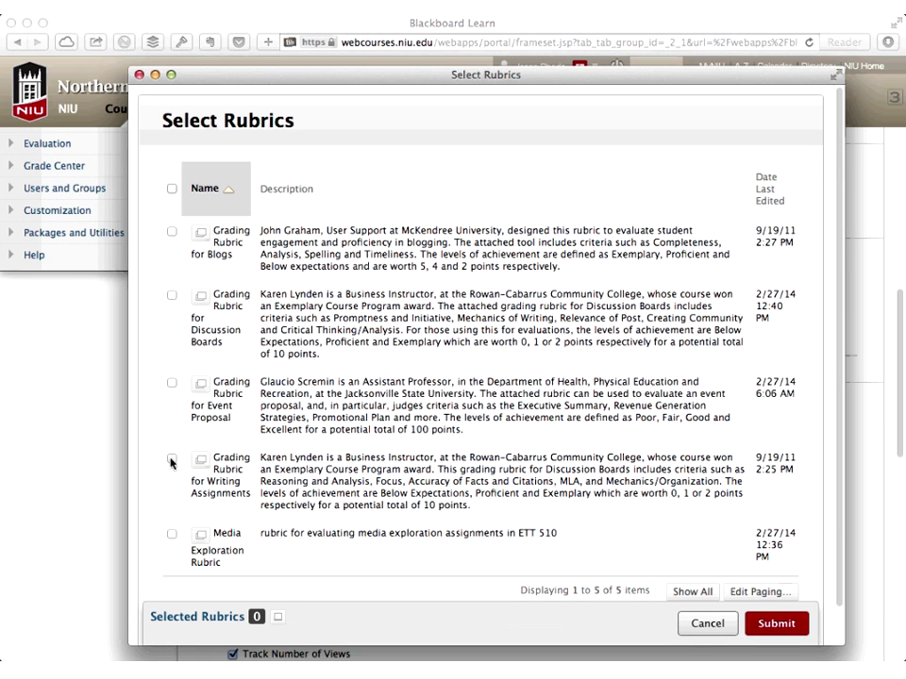
{"action": "left_click", "coordinate": [171, 460]}
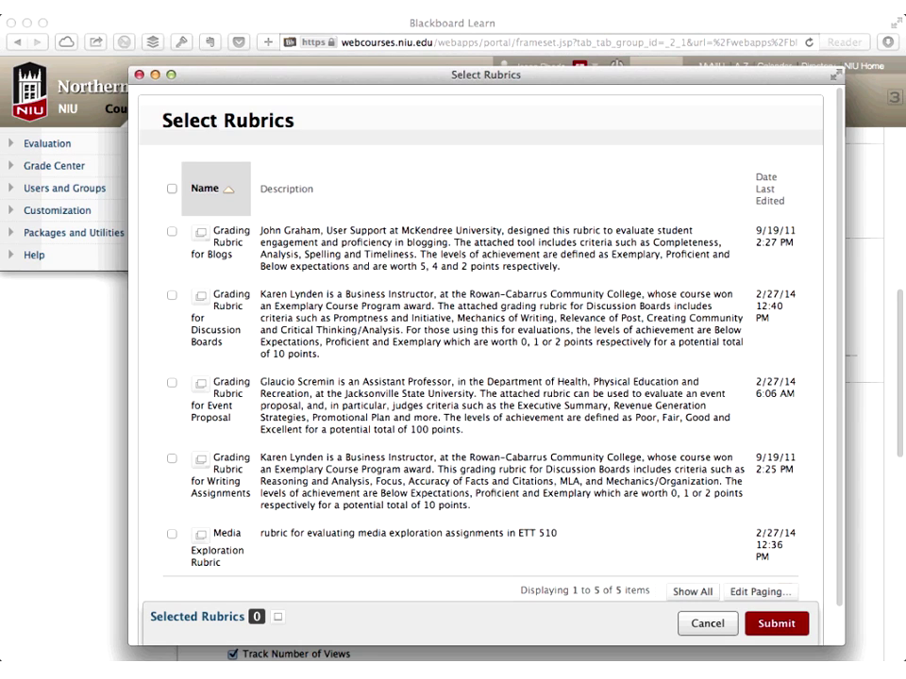
{"action": "left_click", "coordinate": [776, 626]}
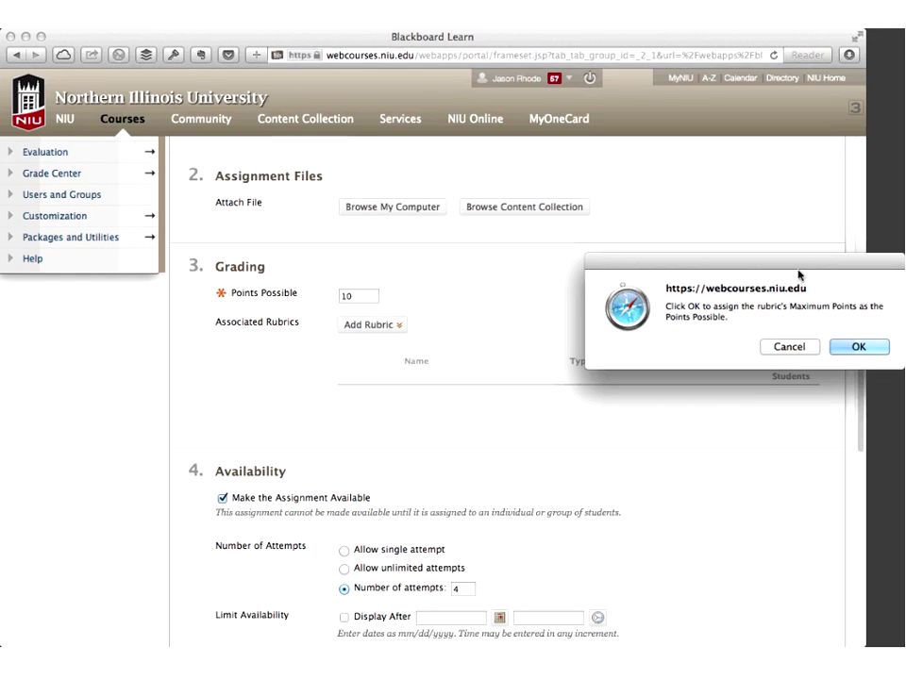
Adopt the rubric's maximum points as Points Possible and set whether students see the rubric
{"action": "left_click_drag", "start_coordinate": [798, 275], "coordinate": [688, 255]}
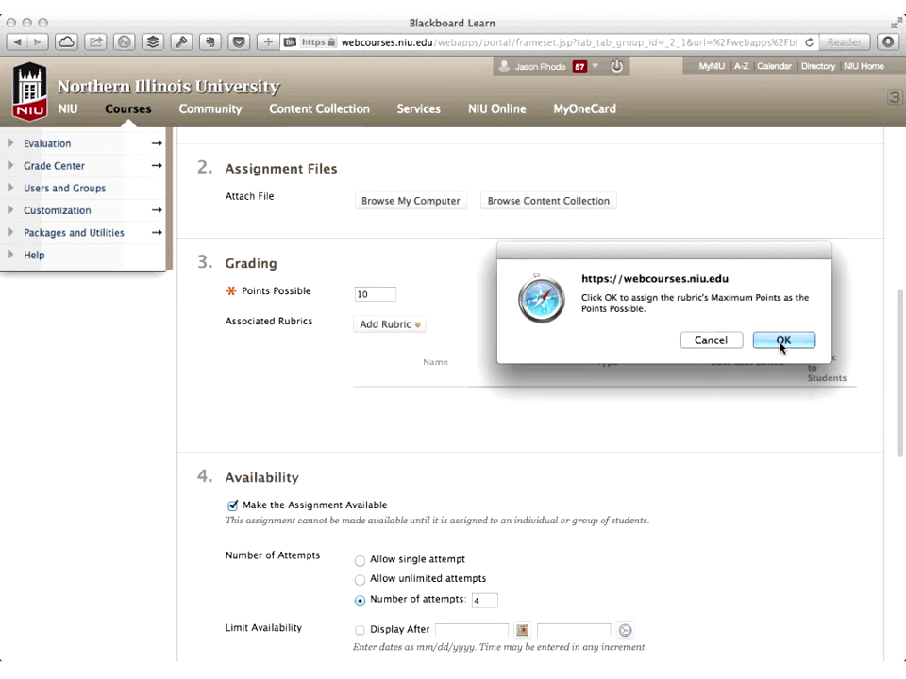
{"action": "left_click", "coordinate": [746, 345]}
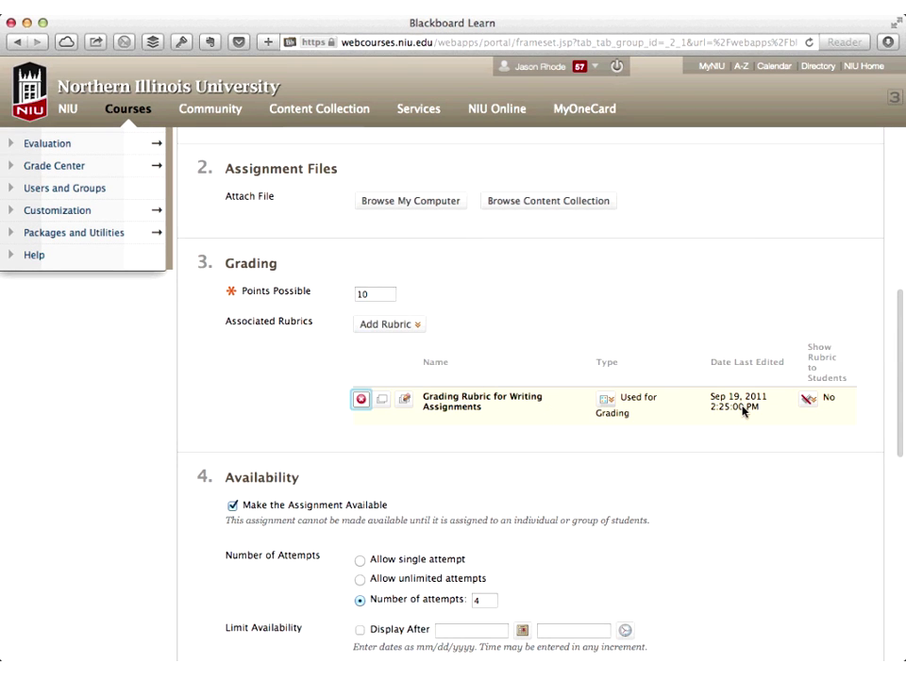
{"action": "left_click", "coordinate": [811, 402]}
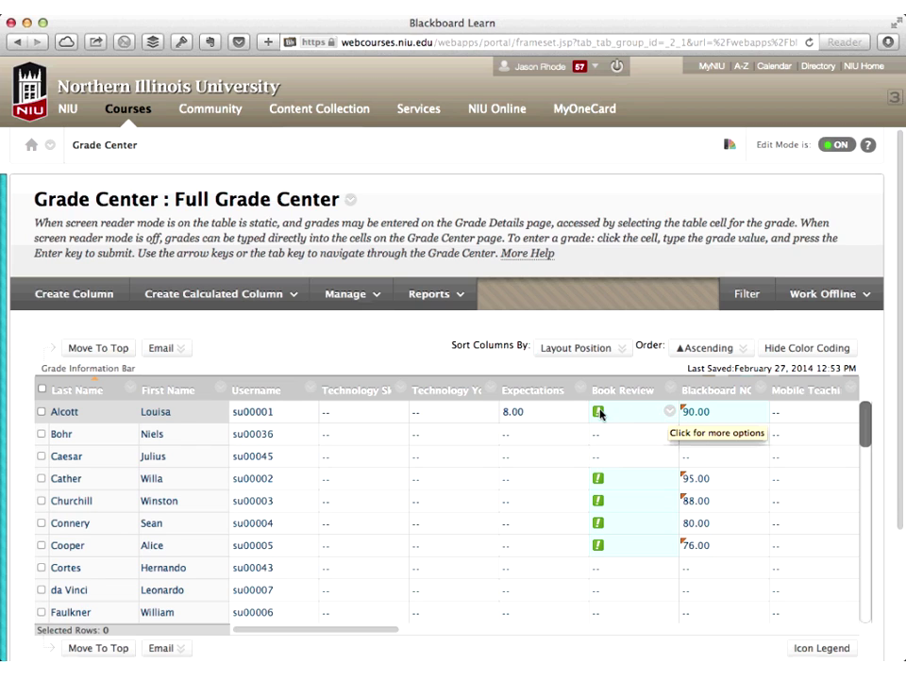
Open the student's Book Review attempt, Blended learning.docx, from the Full Grade Center
{"action": "left_click", "coordinate": [670, 413]}
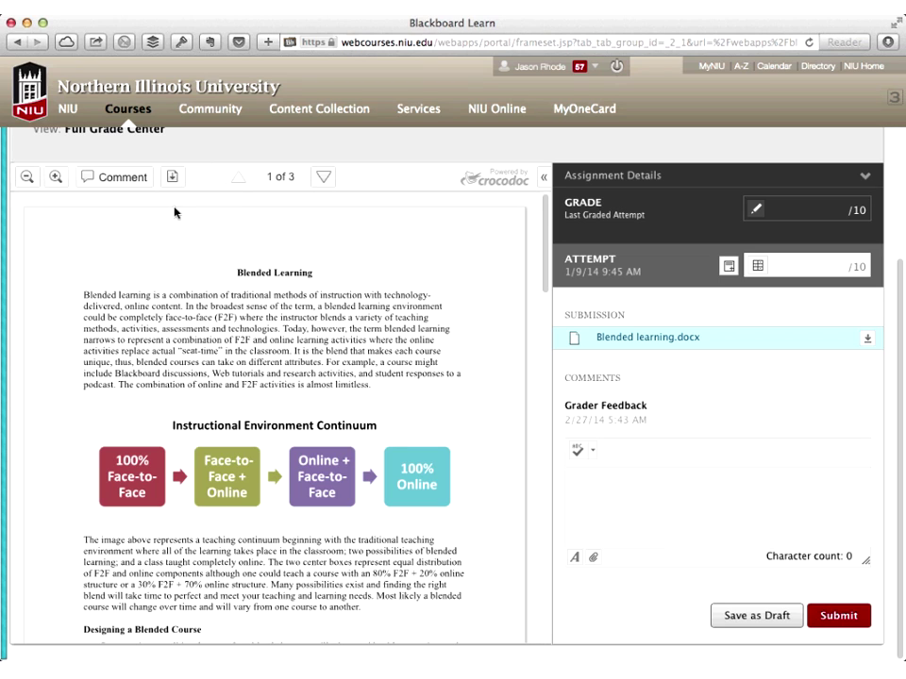
Highlight and freehand-circle 'The combination of online and F2F activities is almost limitless.'
{"action": "left_click", "coordinate": [102, 178]}
{"action": "left_click", "coordinate": [124, 204]}
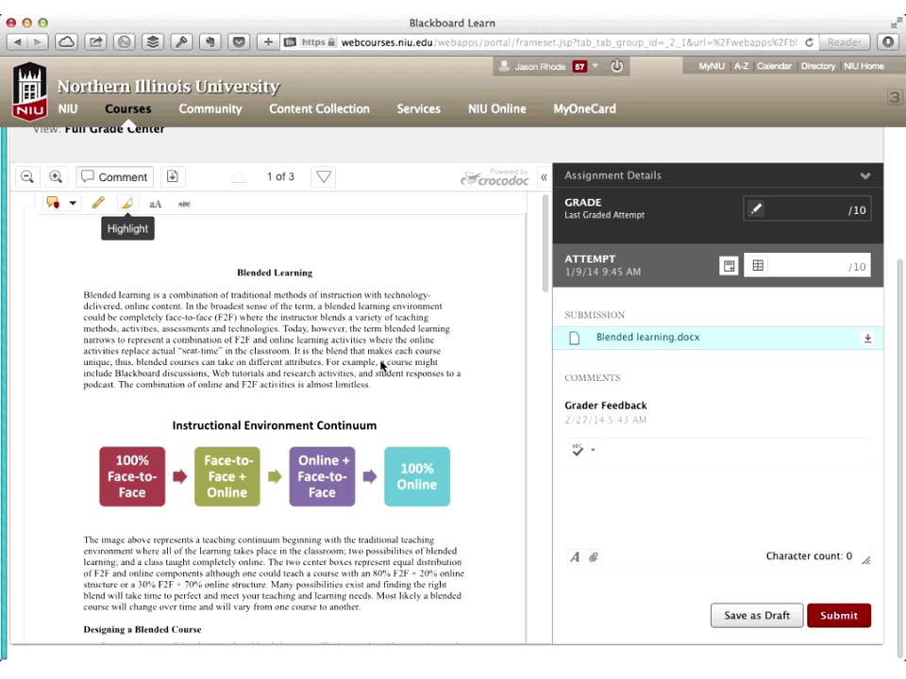
{"action": "left_click", "coordinate": [97, 203]}
{"action": "mouse_move", "coordinate": [137, 361]}
{"action": "left_mouse_down"}
{"action": "mouse_move", "coordinate": [324, 348]}
{"action": "mouse_move", "coordinate": [382, 384]}
{"action": "left_mouse_up"}
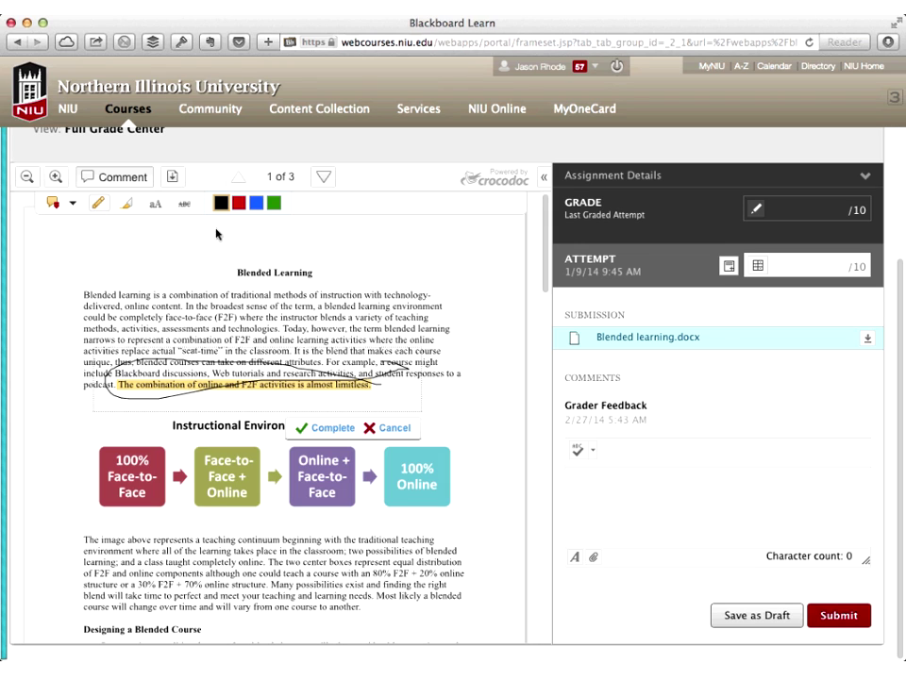
Comment on the highlighted sentence, then collapse the comment margin to centre the document
{"action": "left_click", "coordinate": [72, 203]}
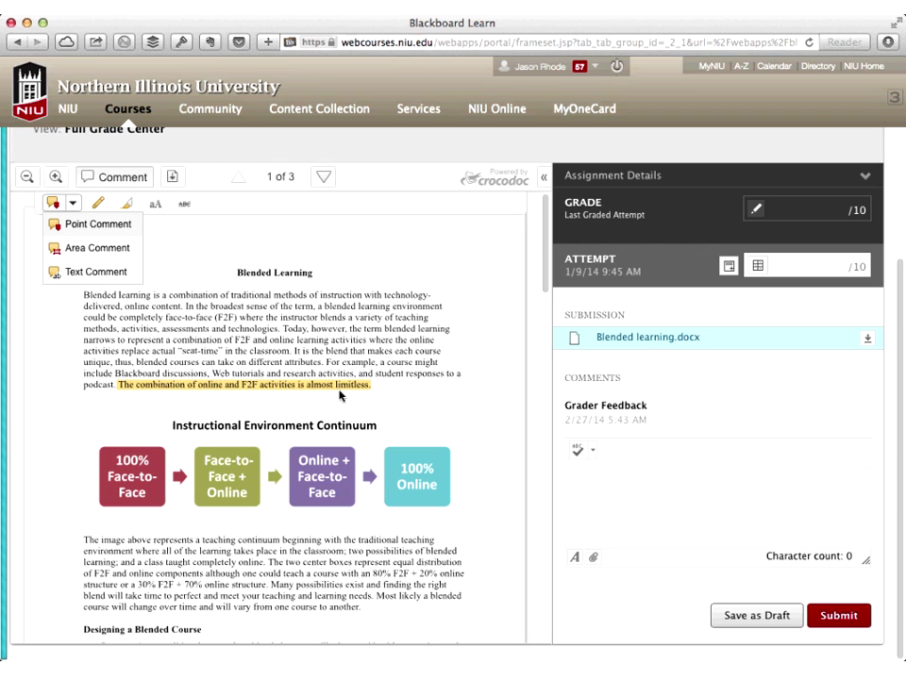
{"action": "left_click", "coordinate": [340, 387]}
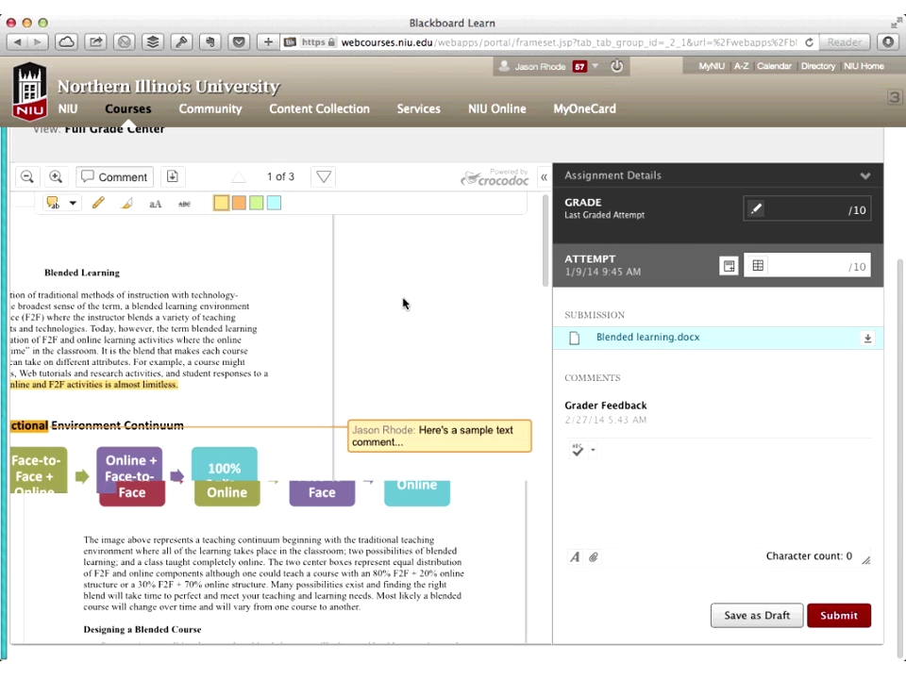
{"action": "left_click", "coordinate": [333, 420]}
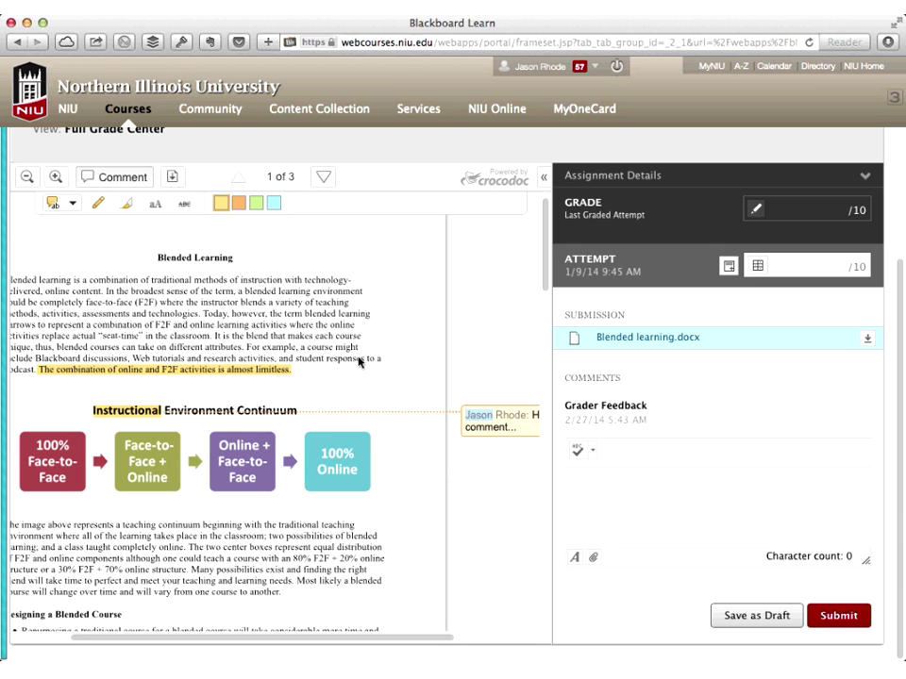
{"action": "left_click", "coordinate": [359, 361]}
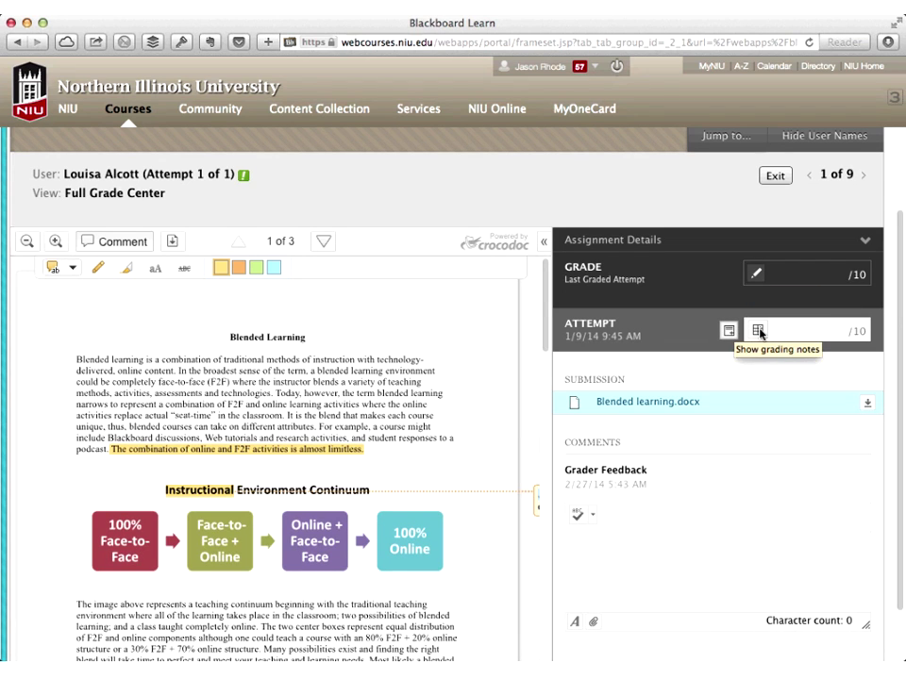
Score the attempt on the writing rubric and save the 9.00/10 grade with feedback
{"action": "mouse_move", "coordinate": [760, 334]}
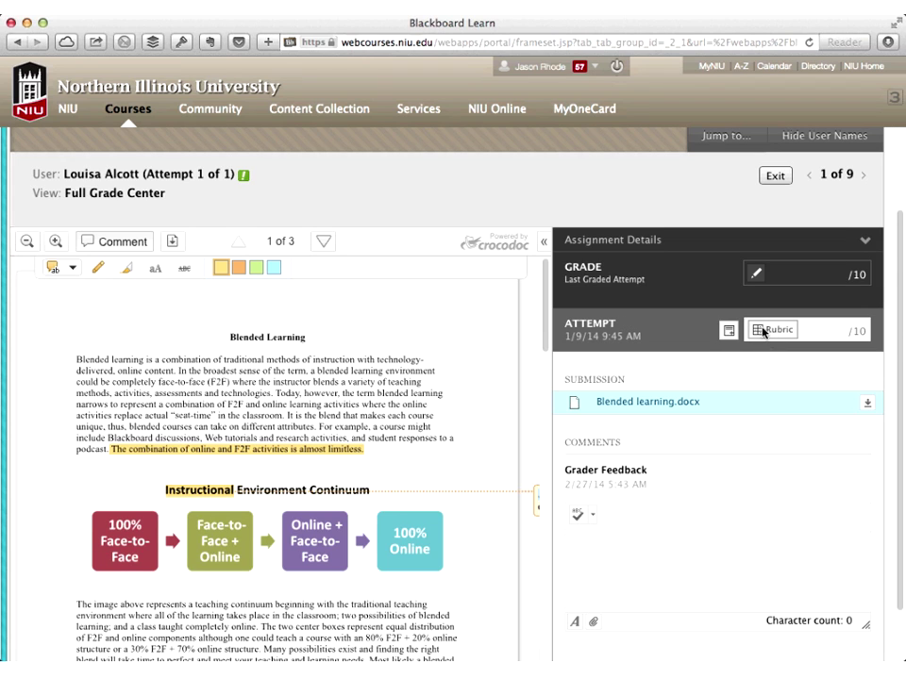
{"action": "left_click", "coordinate": [762, 331]}
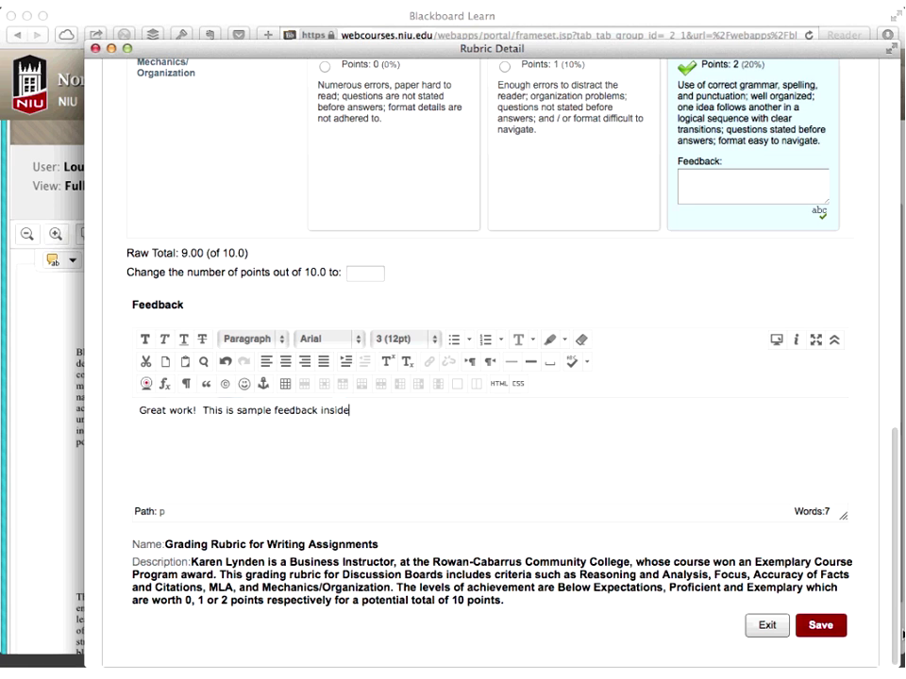
{"action": "left_click", "coordinate": [837, 627]}
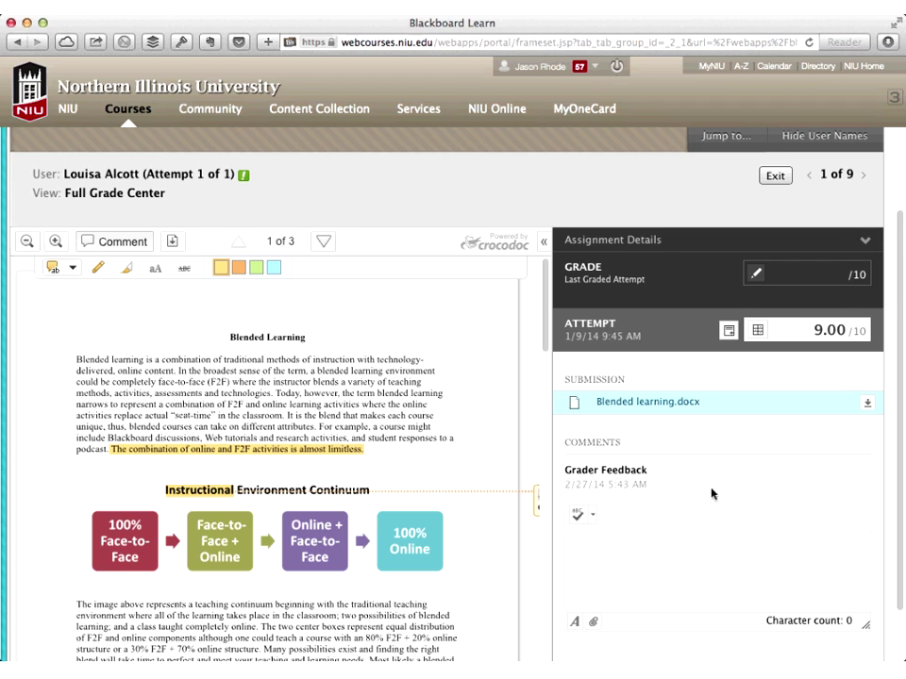
Write grader feedback for the 9.00 attempt, pasting its opening and adding 'with a score'
{"action": "type", "text": "This is sample feedback"}
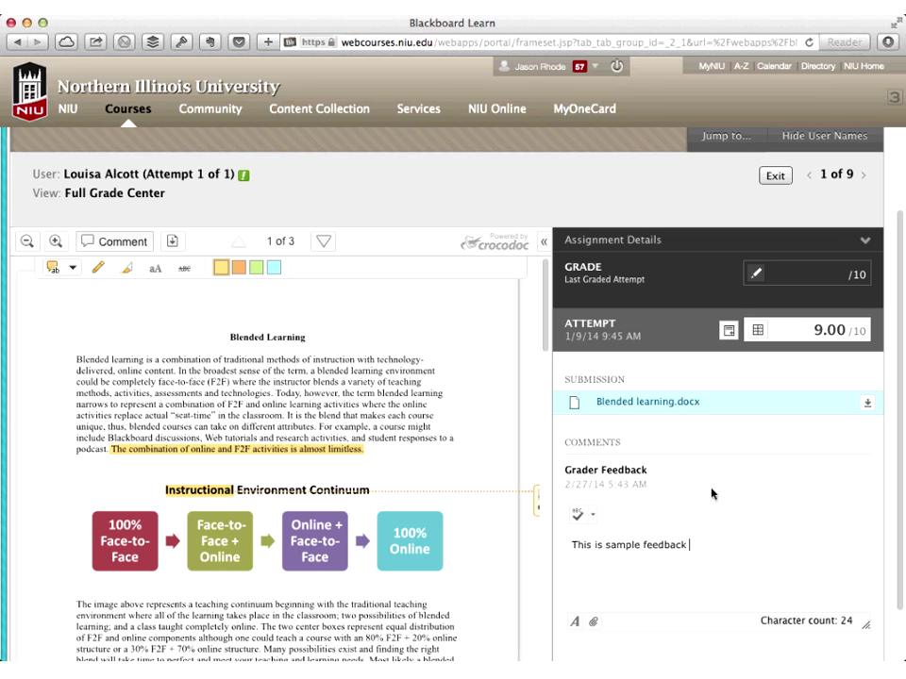
{"action": "type", "text": "with a score"}
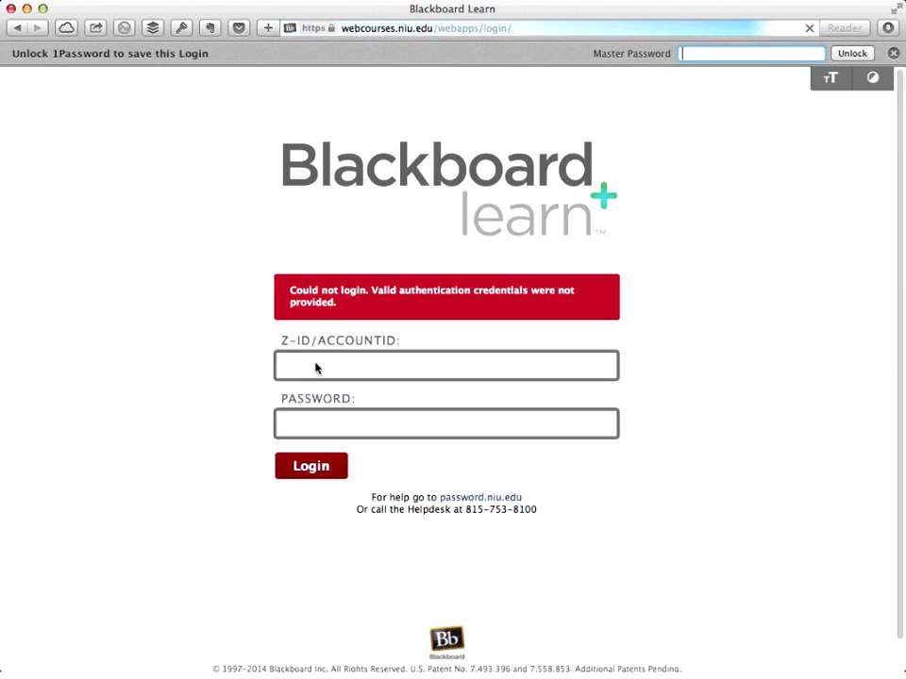
Log in with the student's Z-ID and password and open 2014 Basics of Online Learning
{"action": "left_click", "coordinate": [317, 368]}
{"action": "type", "text": "su000"}
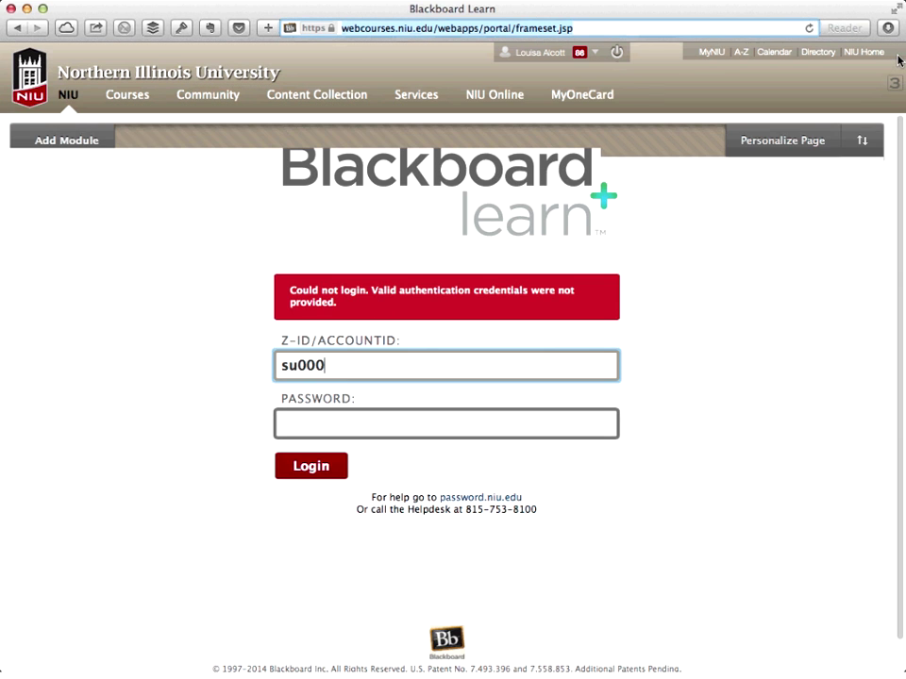
{"action": "left_click", "coordinate": [646, 288]}
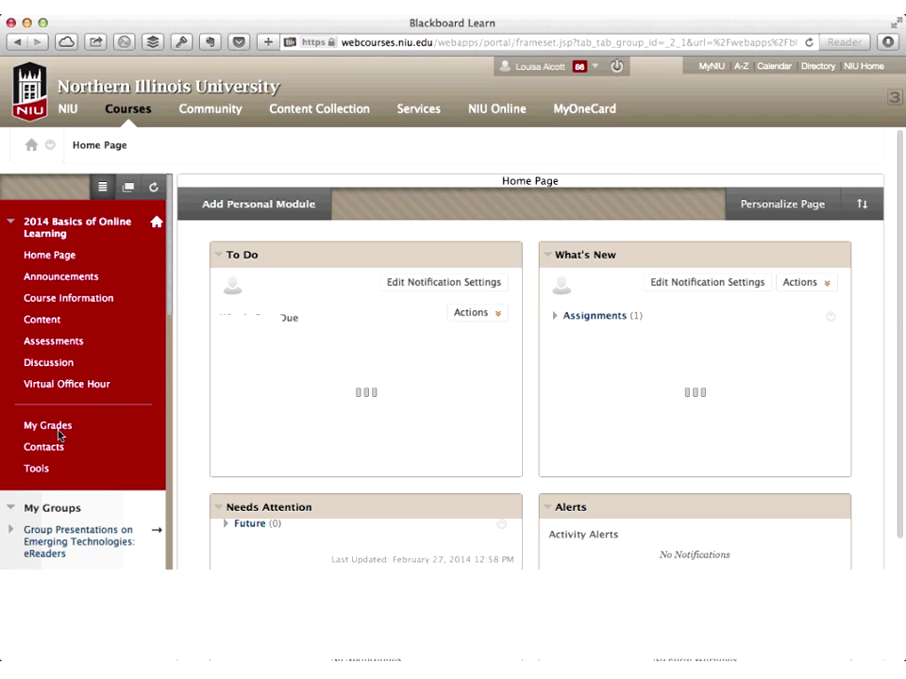
Open My Grades and review the Book Review grade of 9.00/10 with its feedback
{"action": "left_click", "coordinate": [55, 429]}
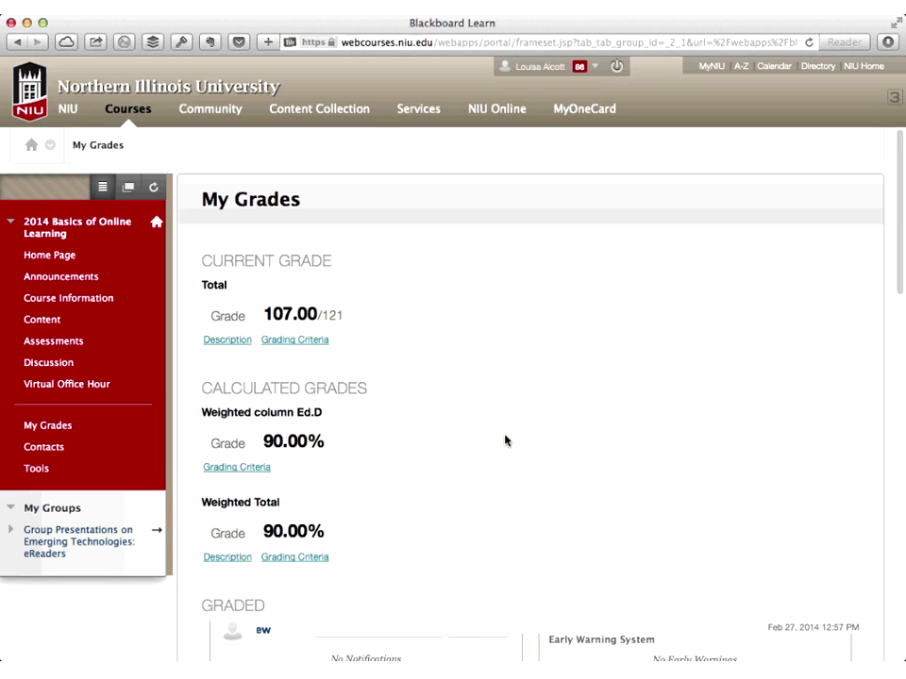
{"action": "scroll", "coordinate": [505, 441], "scroll_direction": "down", "scroll_amount": 5}
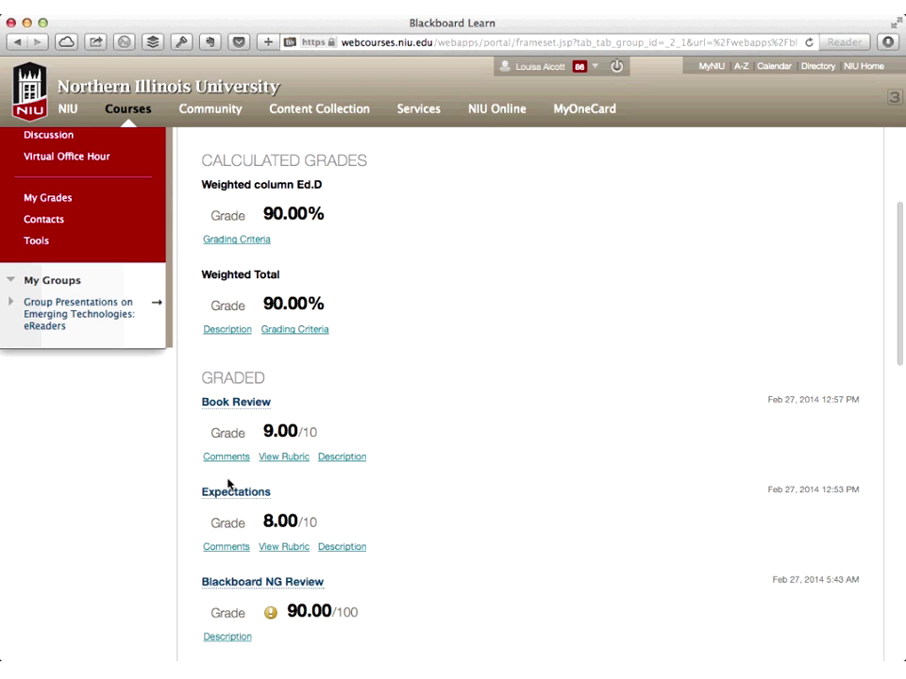
{"action": "scroll", "coordinate": [399, 436], "scroll_direction": "up", "scroll_amount": 1}
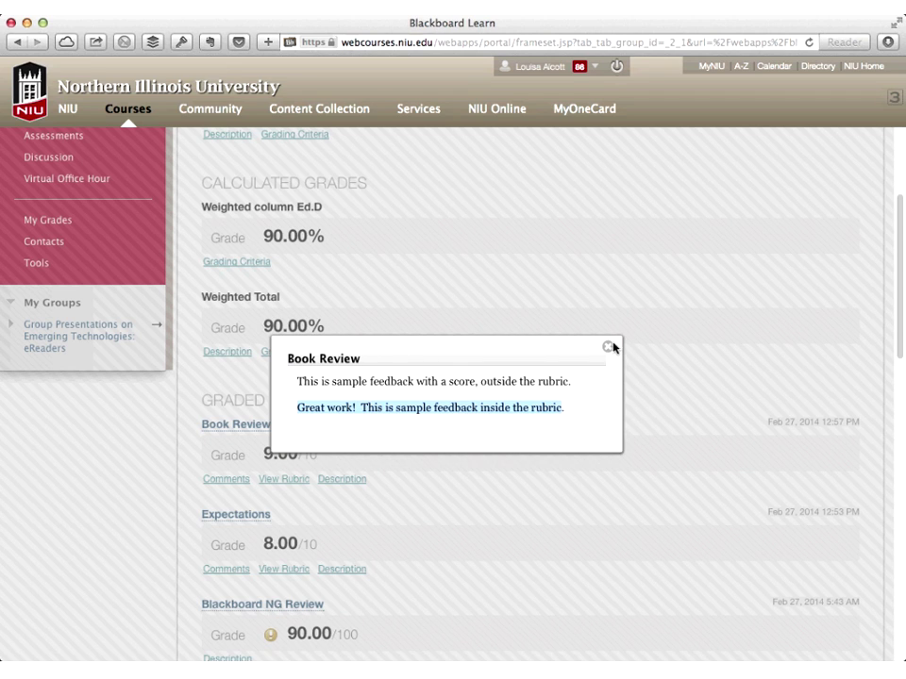
Review the Book Review rubric detail showing a 9.00 of 10 raw total, then return to My Grades
{"action": "left_click", "coordinate": [297, 482]}
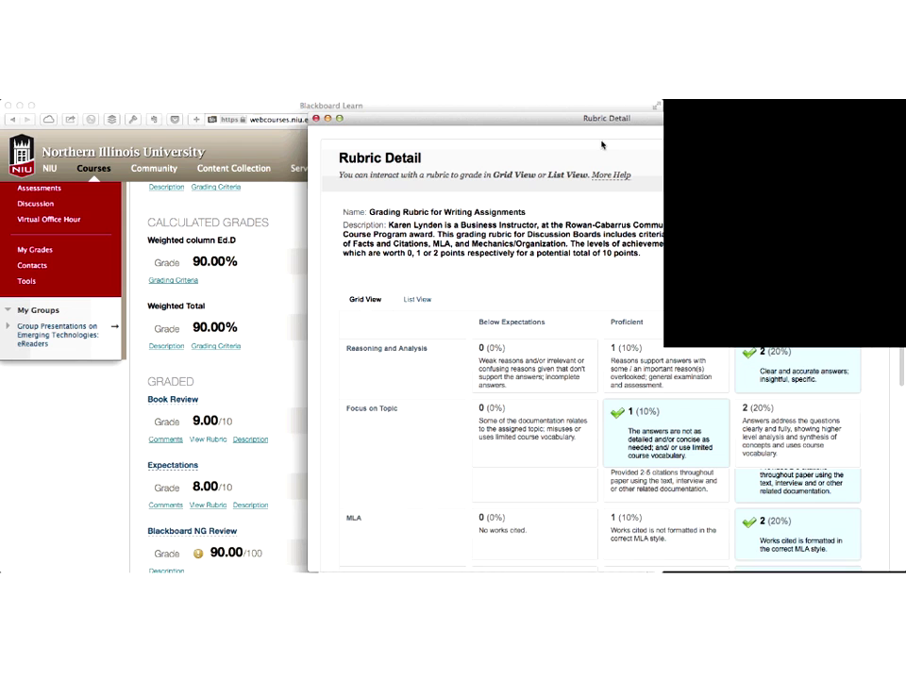
{"action": "mouse_move", "coordinate": [381, 119]}
{"action": "left_mouse_down"}
{"action": "mouse_move", "coordinate": [347, 124]}
{"action": "mouse_move", "coordinate": [310, 480]}
{"action": "left_mouse_up"}
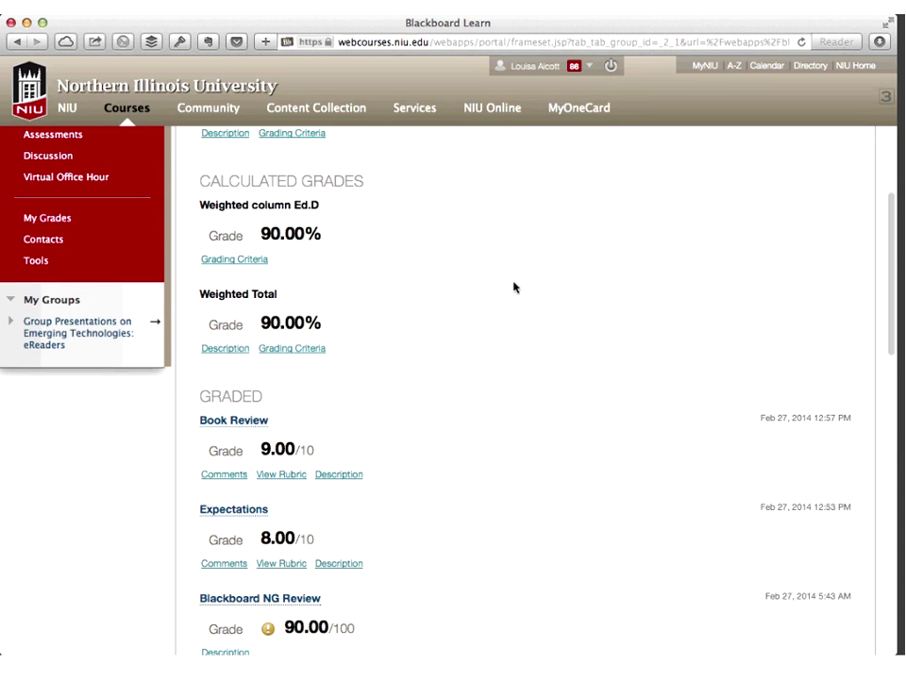
{"action": "scroll", "coordinate": [513, 287], "scroll_direction": "up", "scroll_amount": 5}
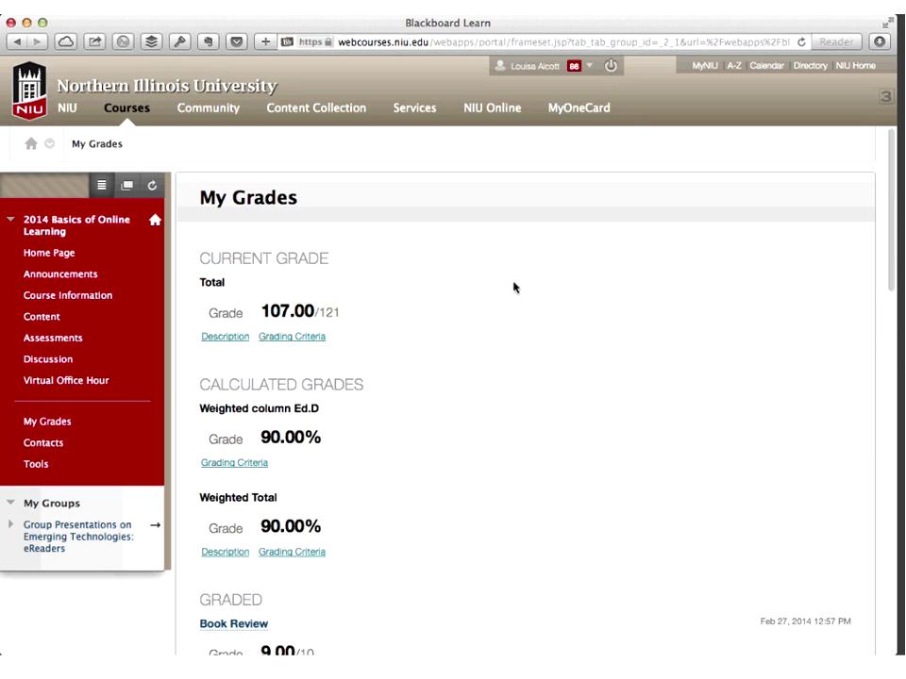